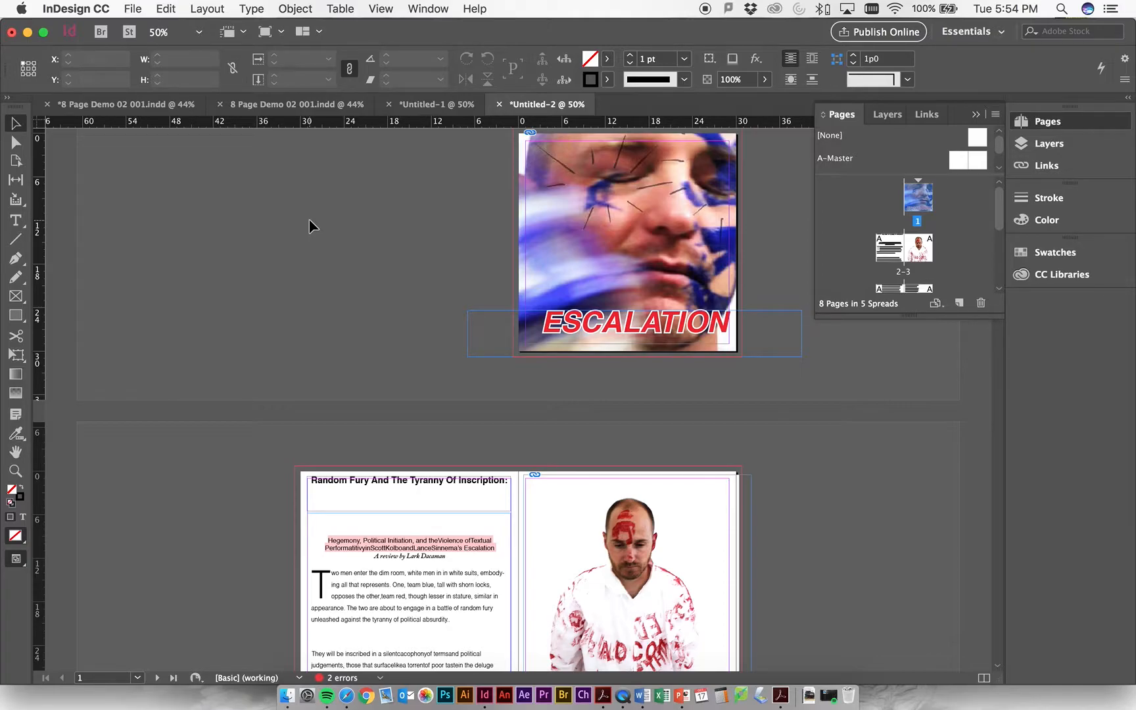
Look over the cover page and the spread of pages 2-3 in the document.
double_click(925, 197)
double_click(889, 248)
double_click(920, 250)
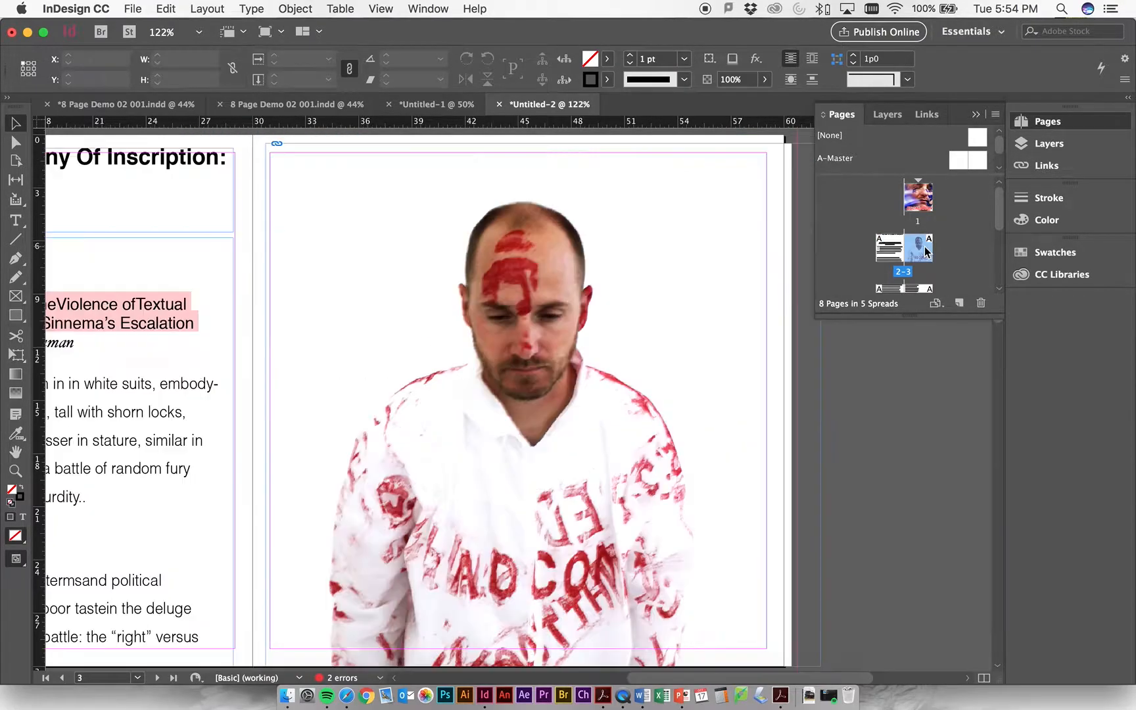
scroll(691, 263, "left", 5)
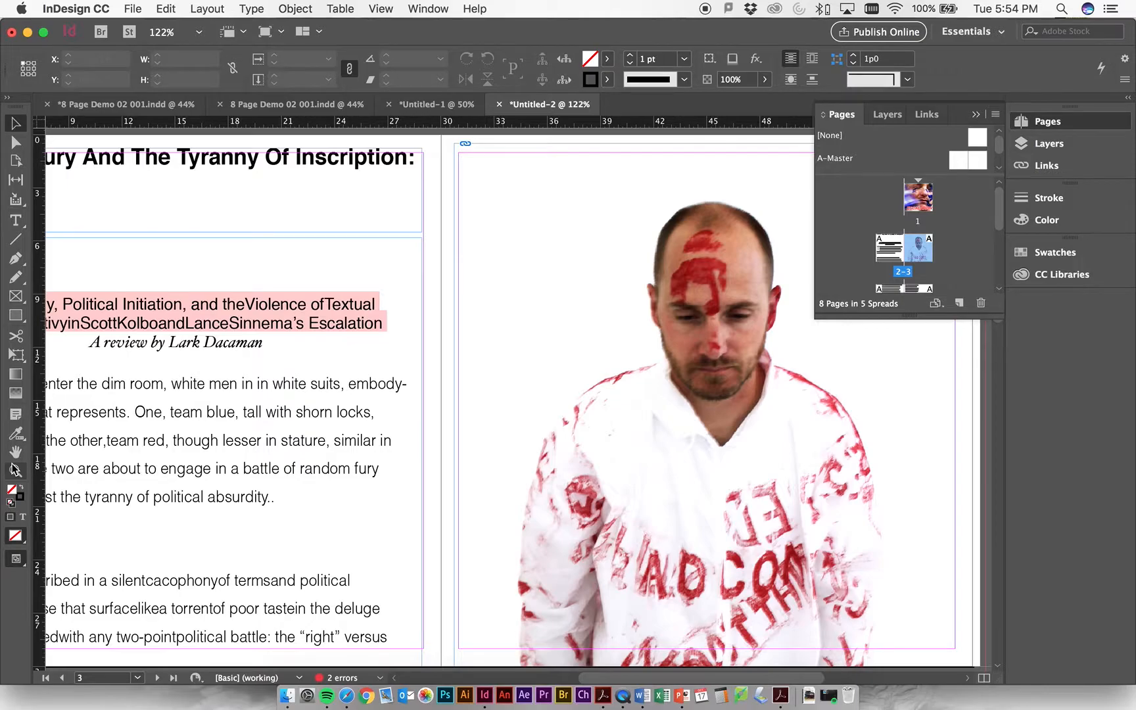
key("super+minus")
key("super+minus")
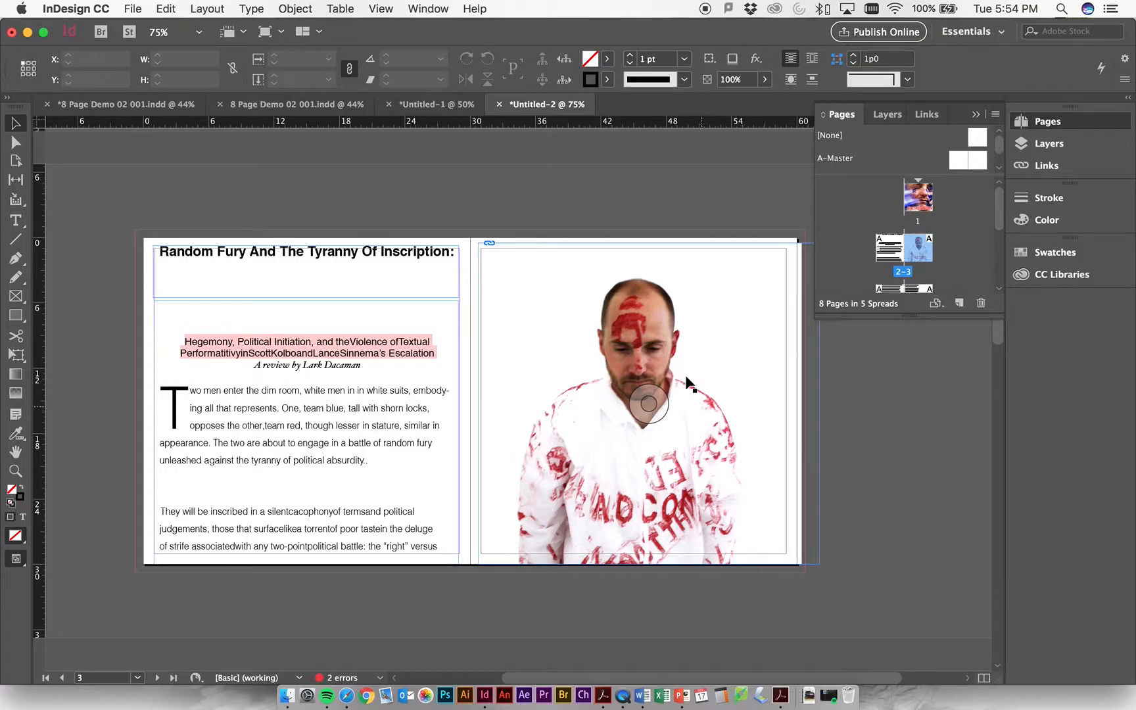
Start a Print Booklet job with the 2-up Saddle Stitch booklet type and check its preview and summary.
left_click(132, 9)
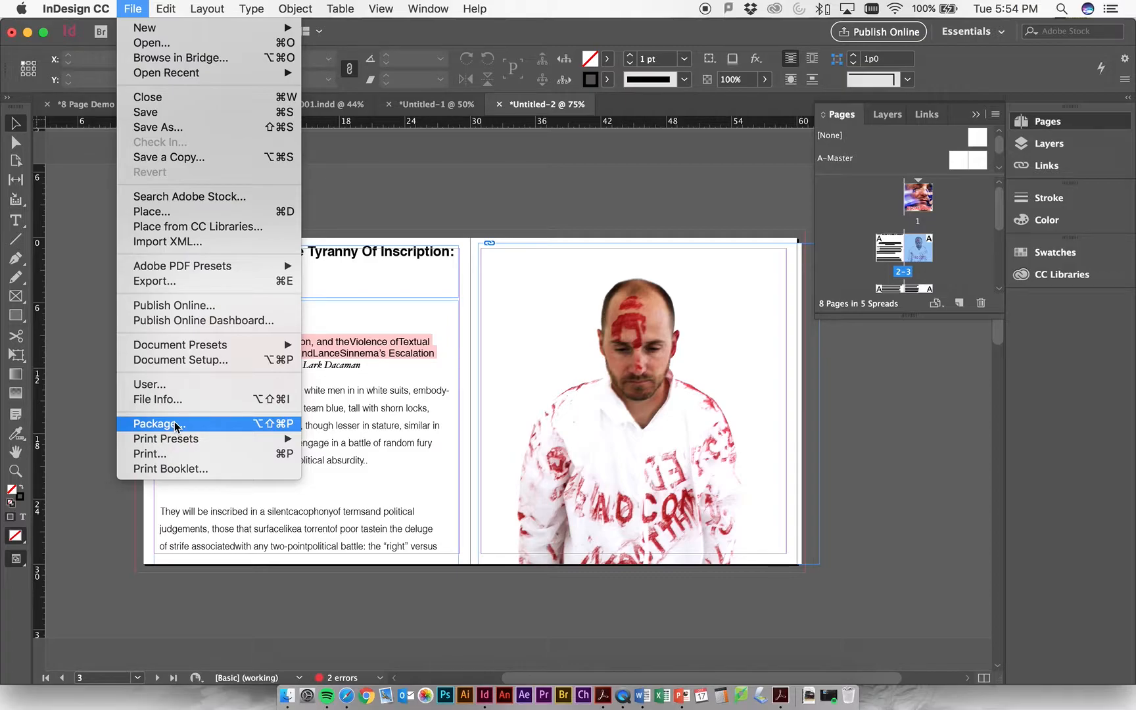
left_click(195, 470)
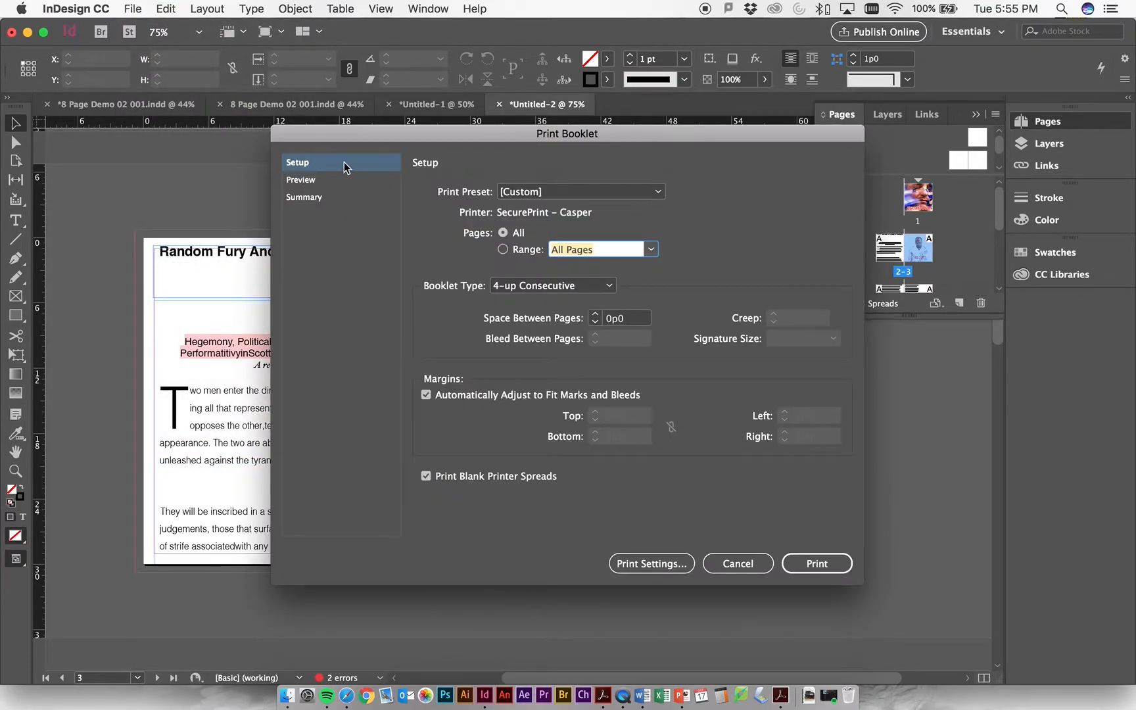
left_click(520, 287)
left_click(525, 300)
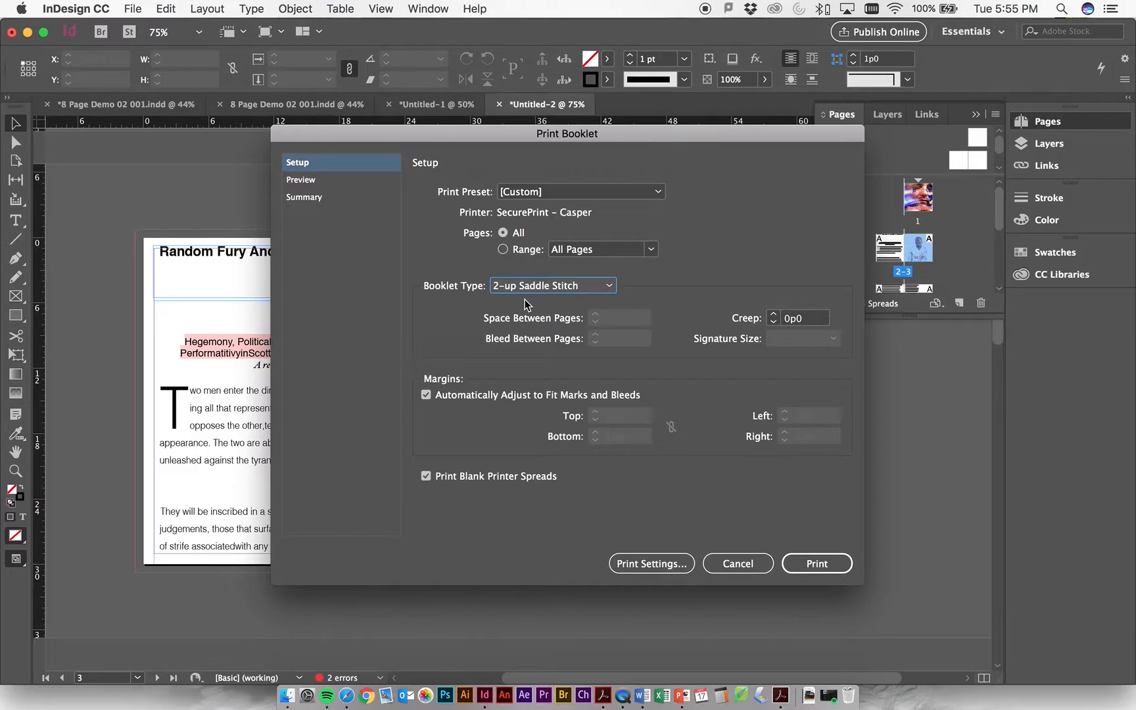
left_click(320, 182)
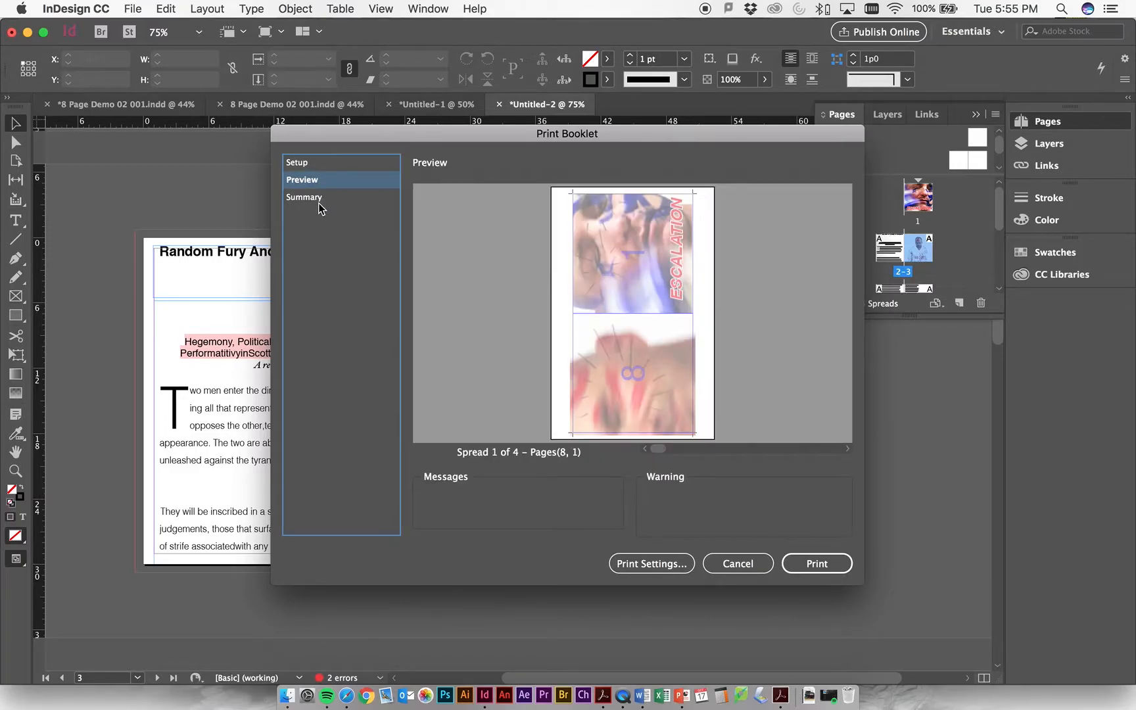
left_click(319, 200)
left_click(316, 163)
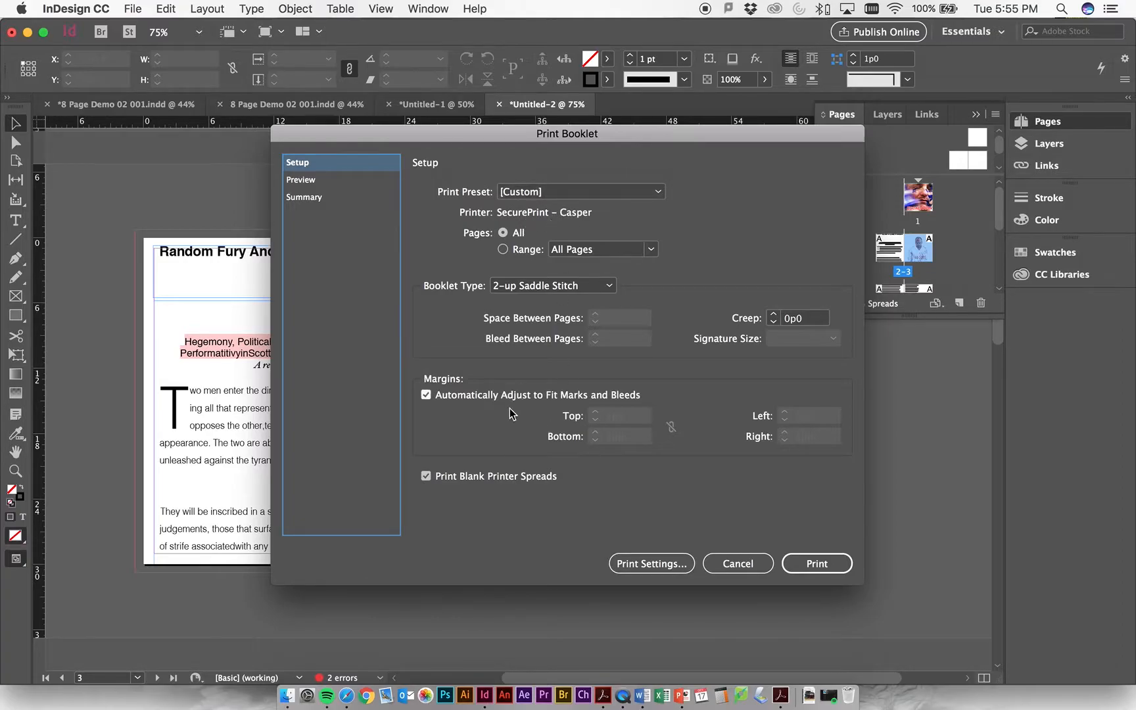
In the booklet's print settings, choose PostScript File as the printer.
left_click(662, 565)
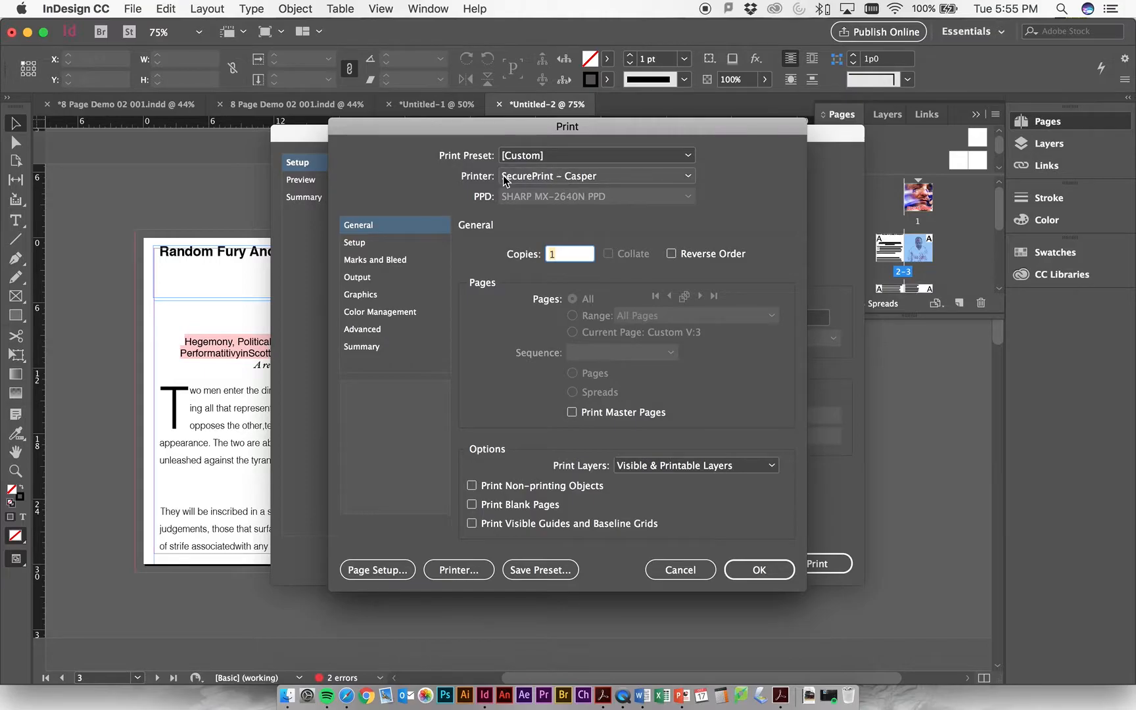
left_click(573, 177)
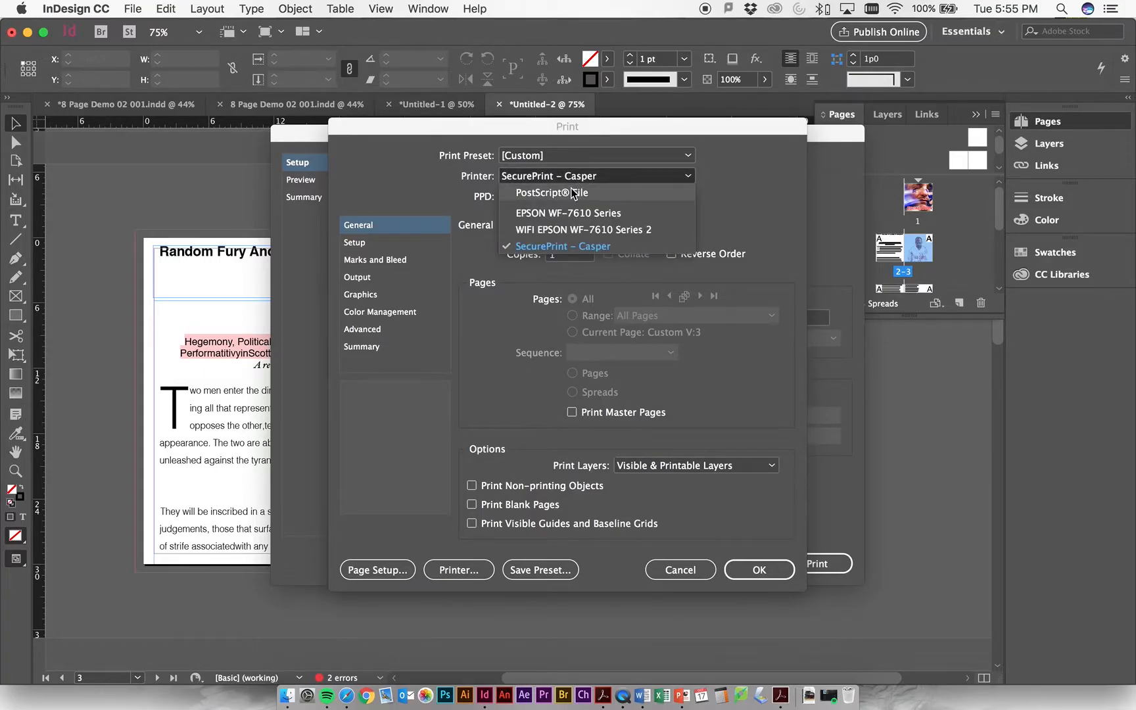
left_click(572, 193)
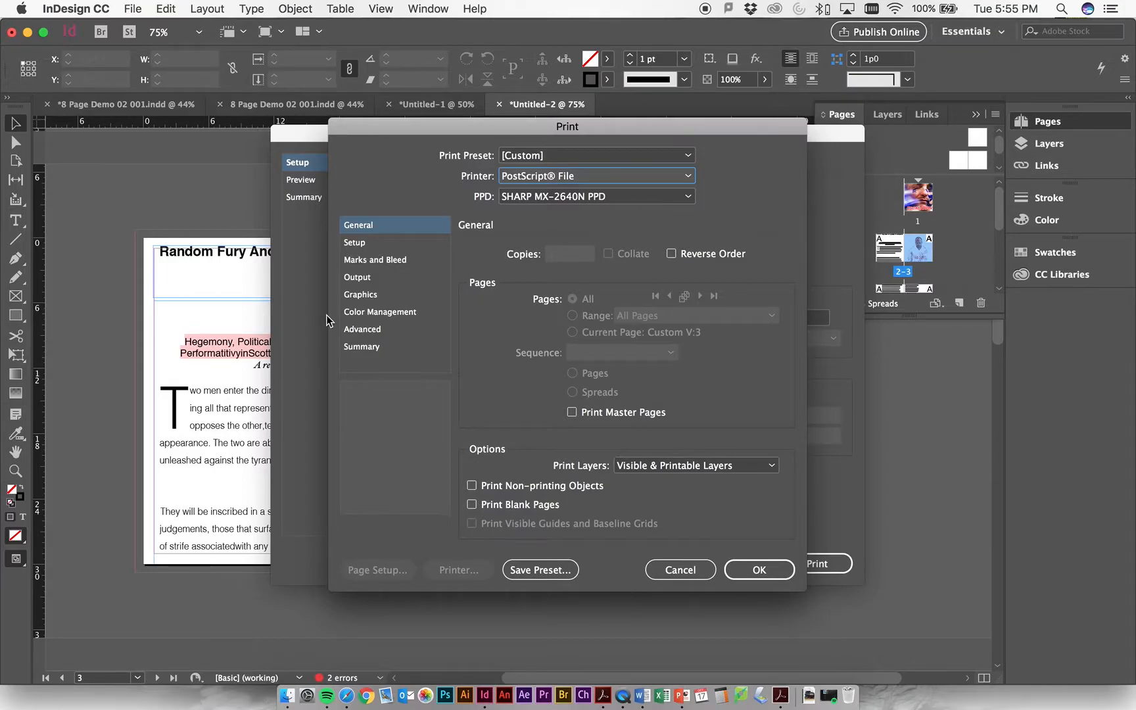
Set the print setup to Ledger paper, 100% scale for width and height, and a Centered page position.
left_click(365, 248)
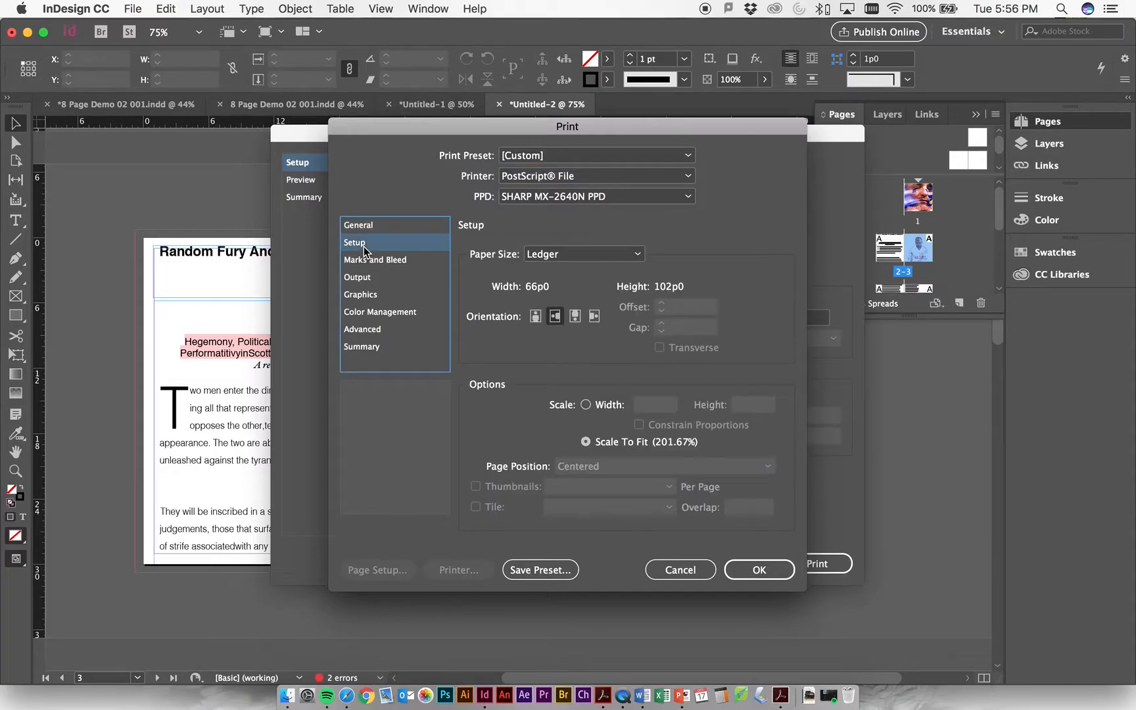
left_click(543, 256)
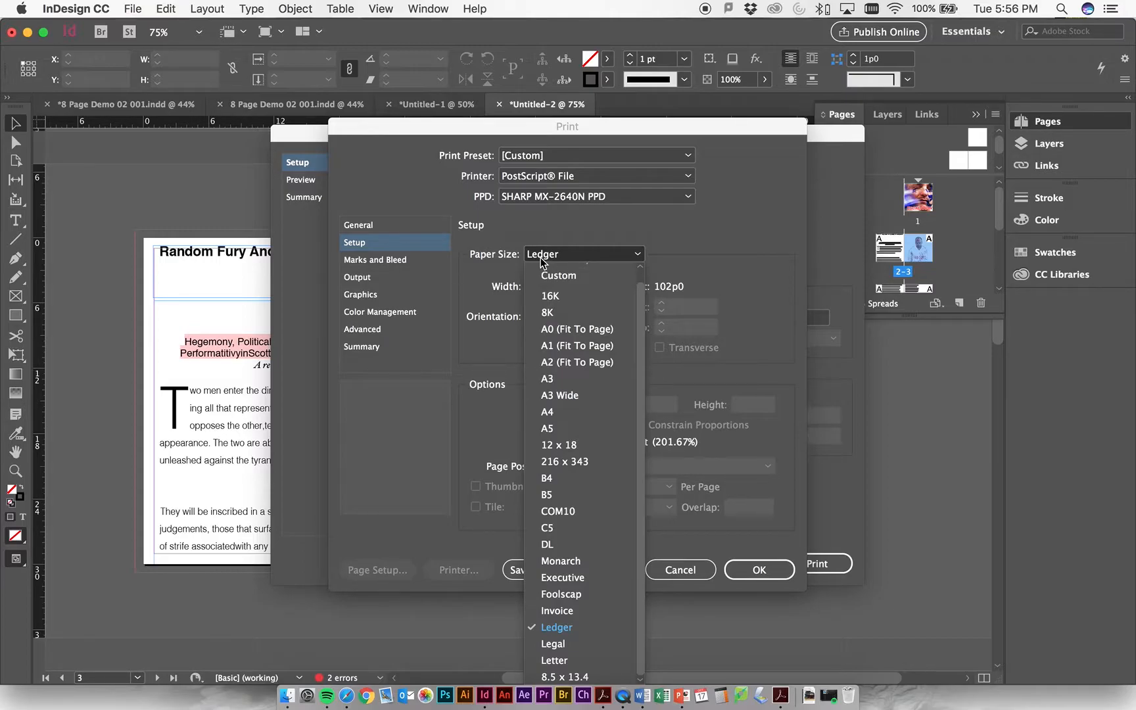
left_click(572, 630)
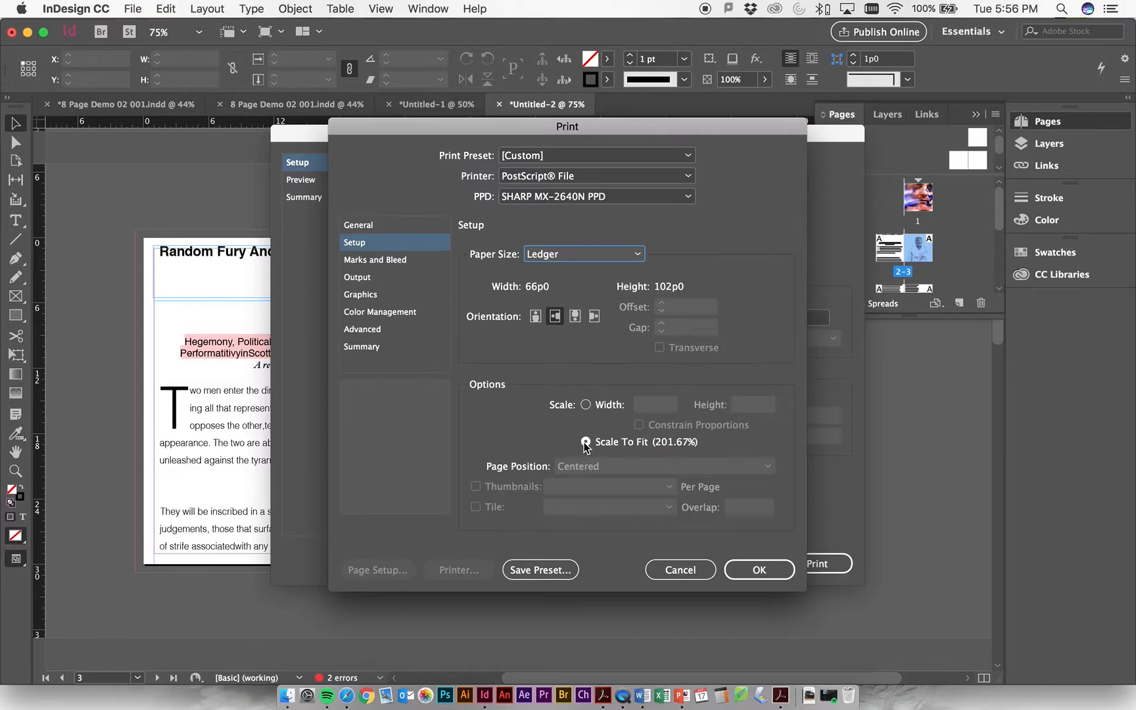
left_click(586, 405)
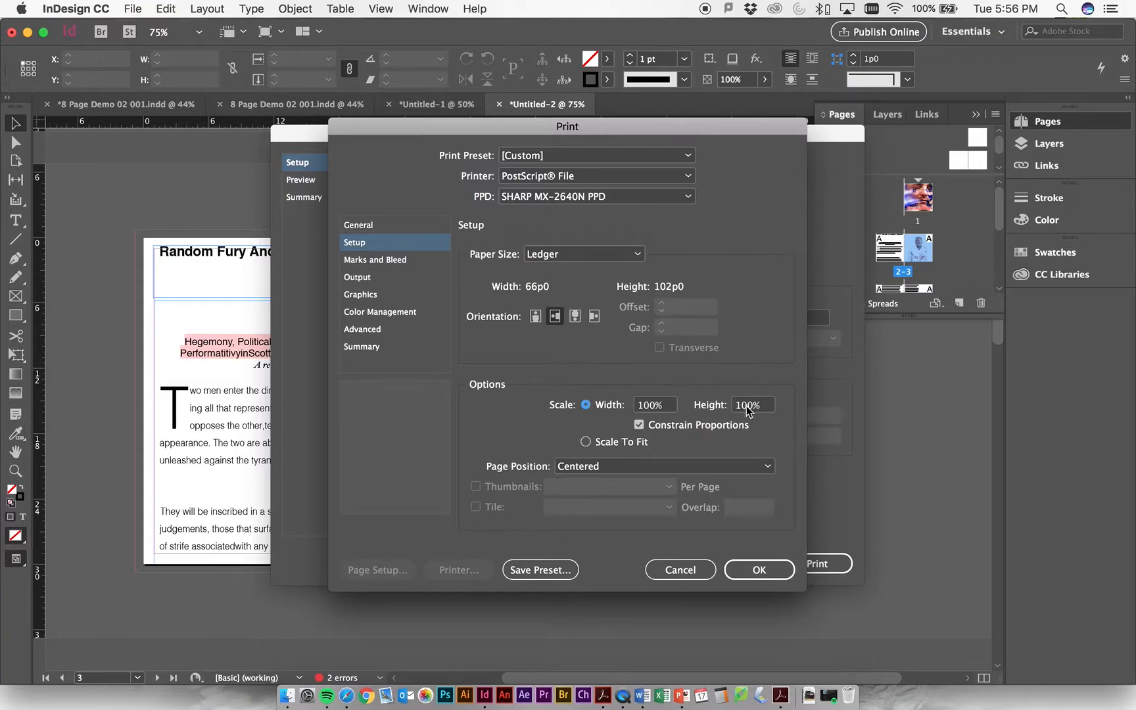
left_click(620, 468)
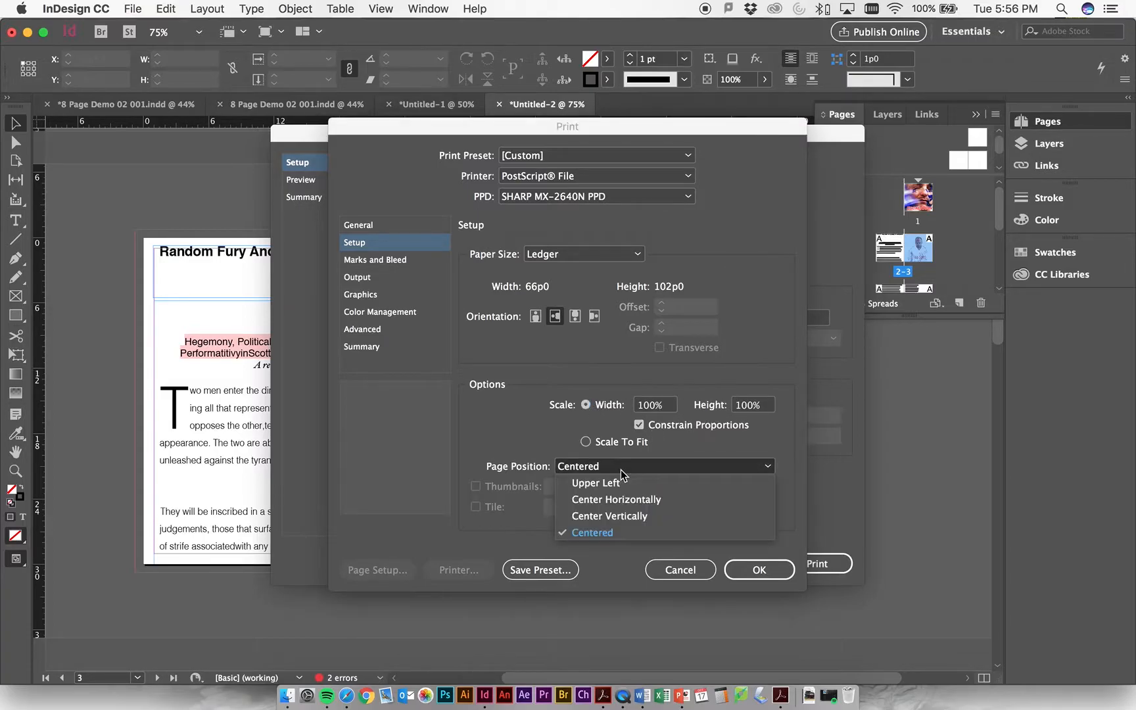
left_click(619, 534)
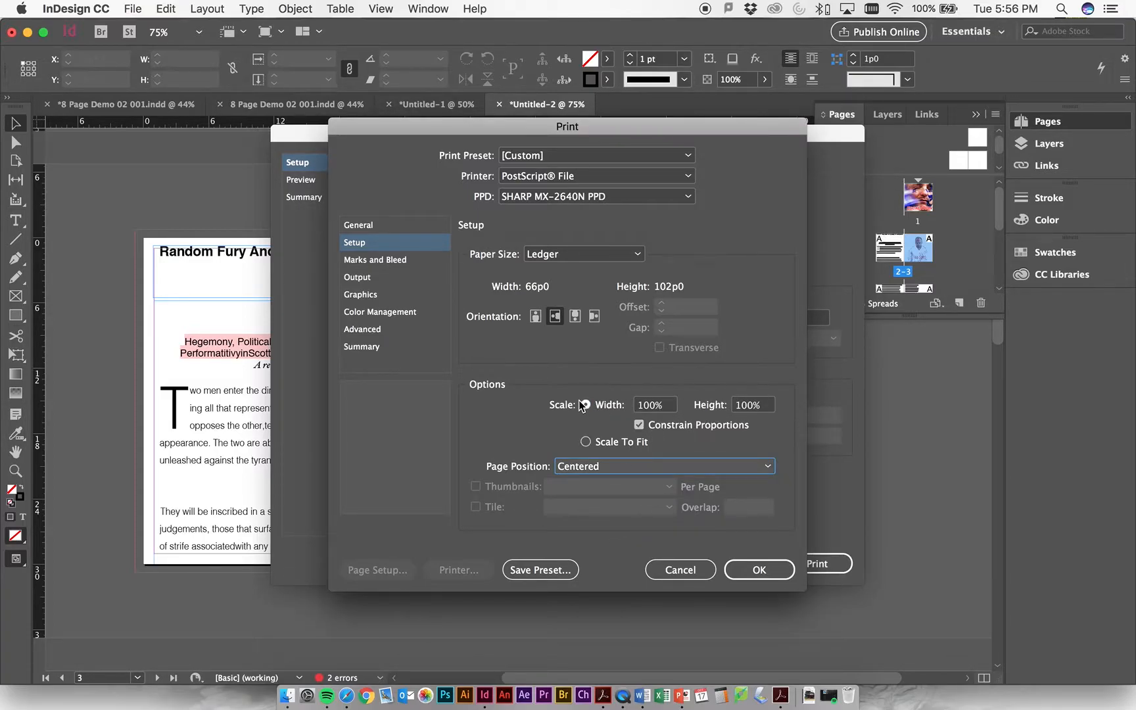
Review the print settings for marks and bleed, output, graphics, color management, advanced options and summary.
left_click(405, 262)
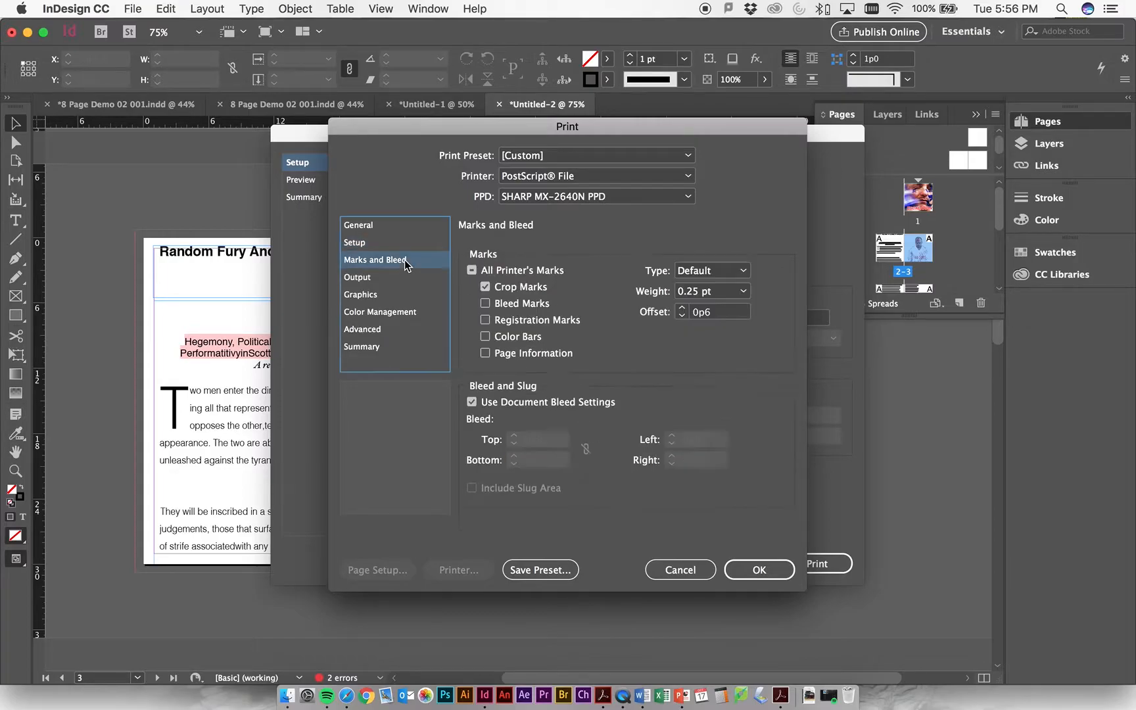
left_click(486, 287)
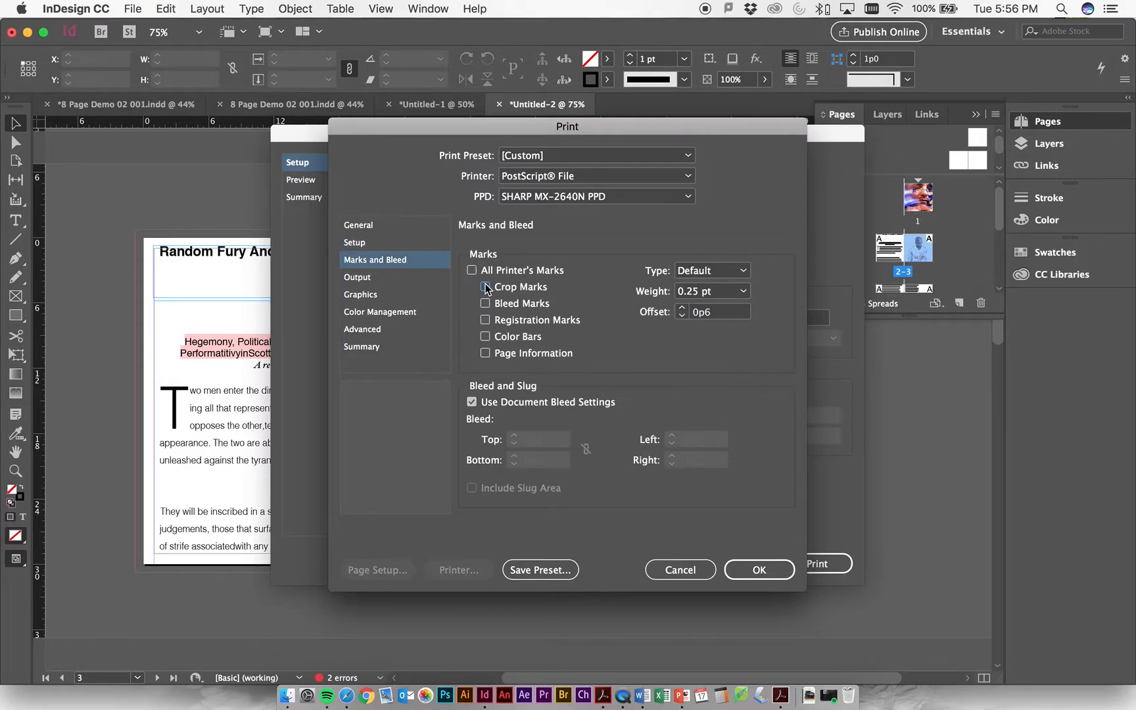
left_click(486, 287)
left_click(367, 279)
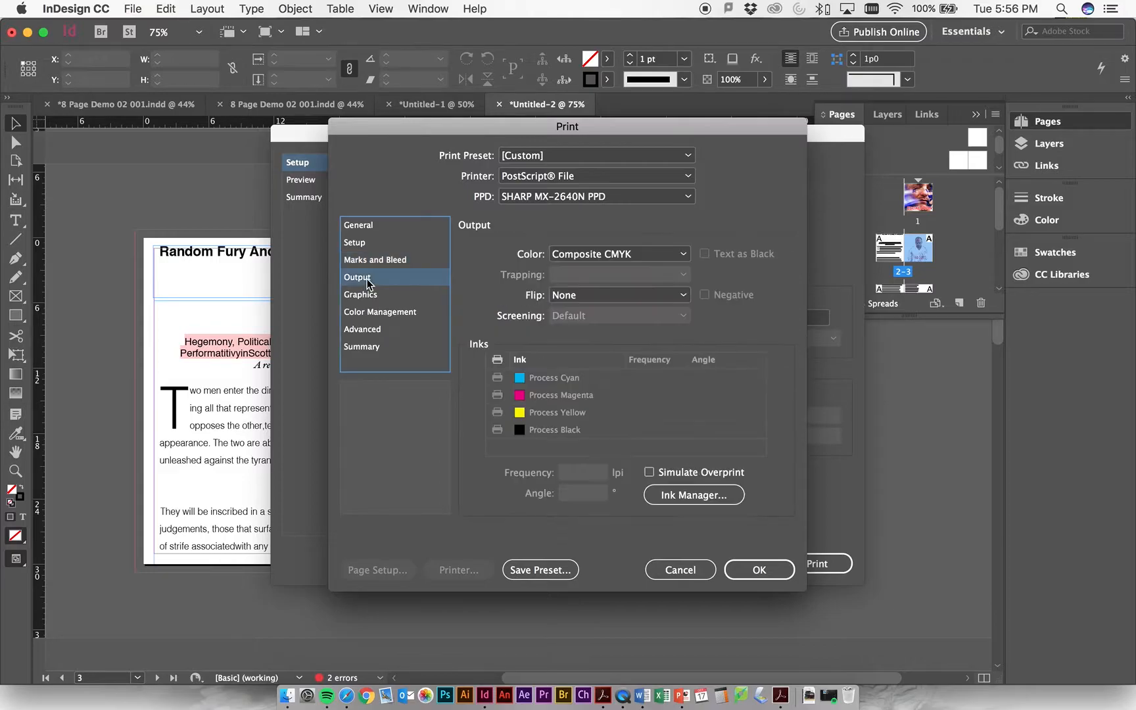
left_click(612, 258)
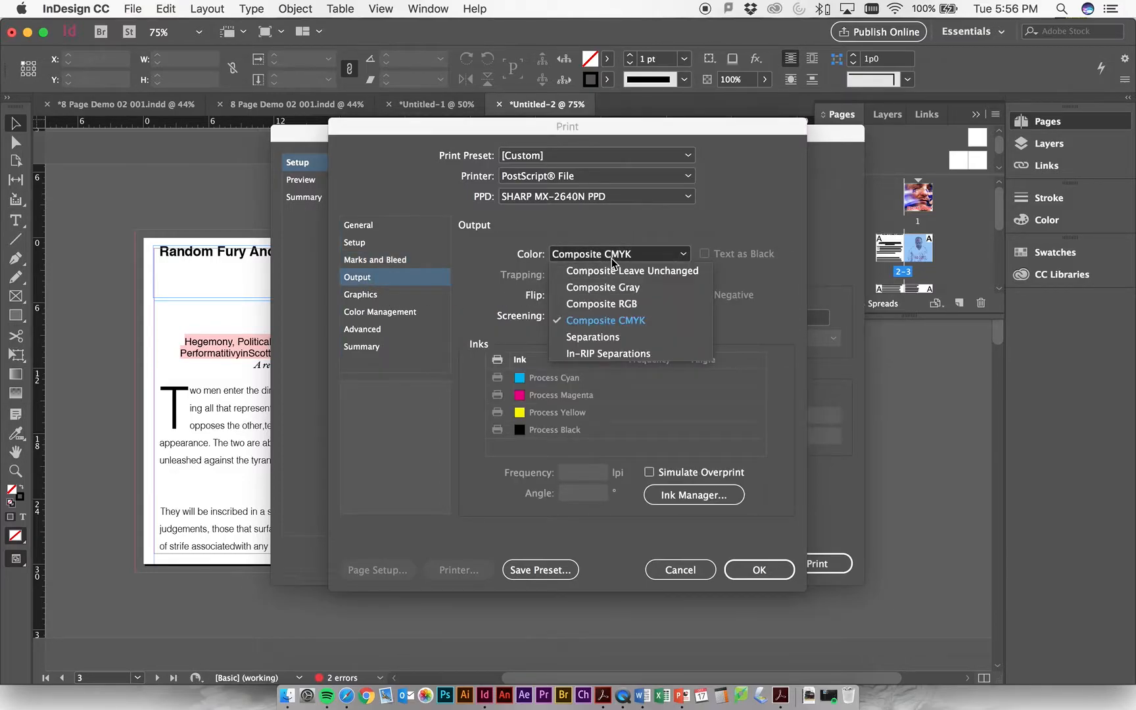
left_click(604, 259)
left_click(364, 294)
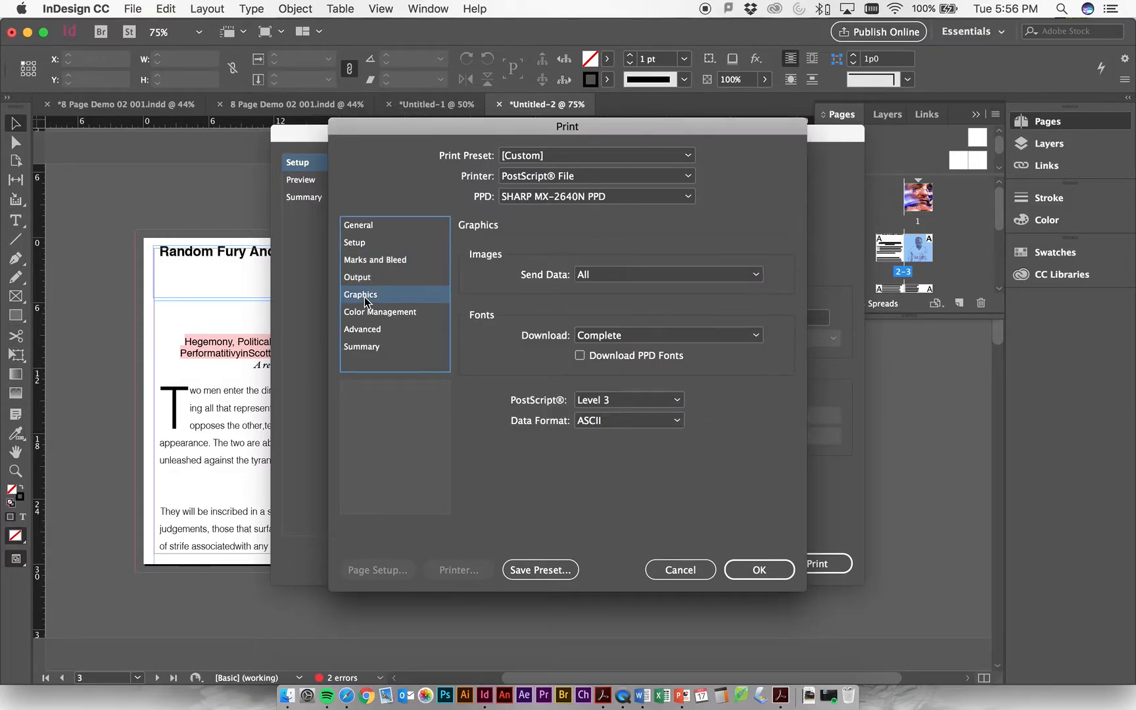
left_click(379, 312)
left_click(375, 331)
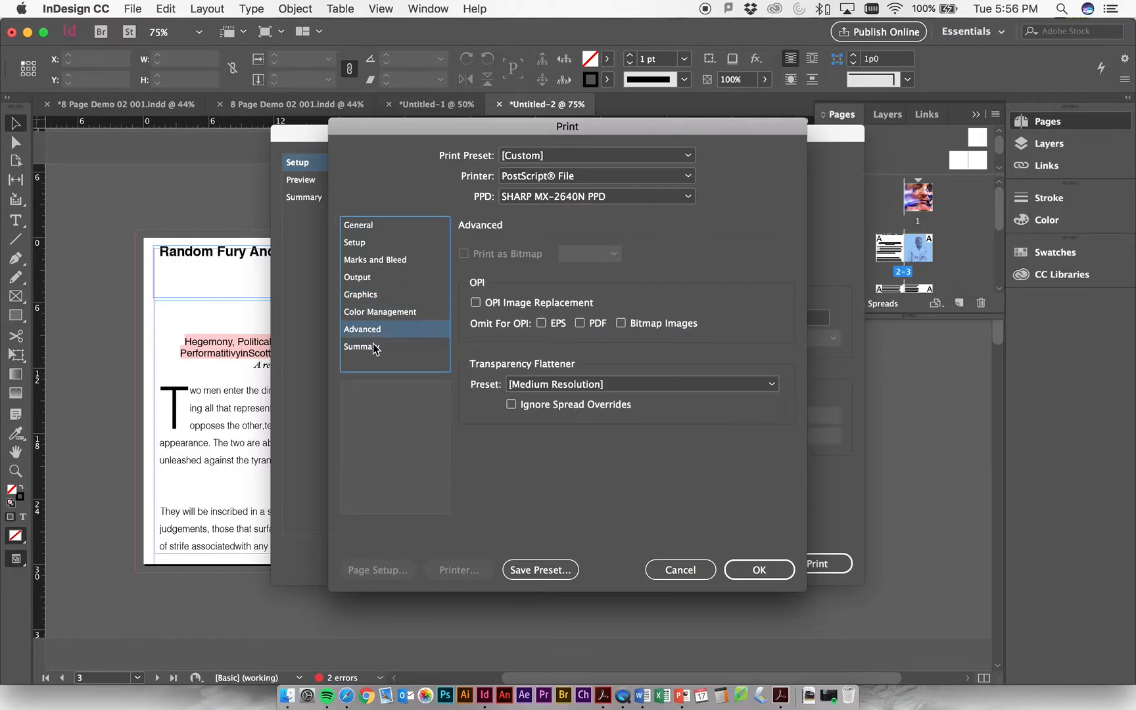
left_click(375, 348)
left_click(393, 224)
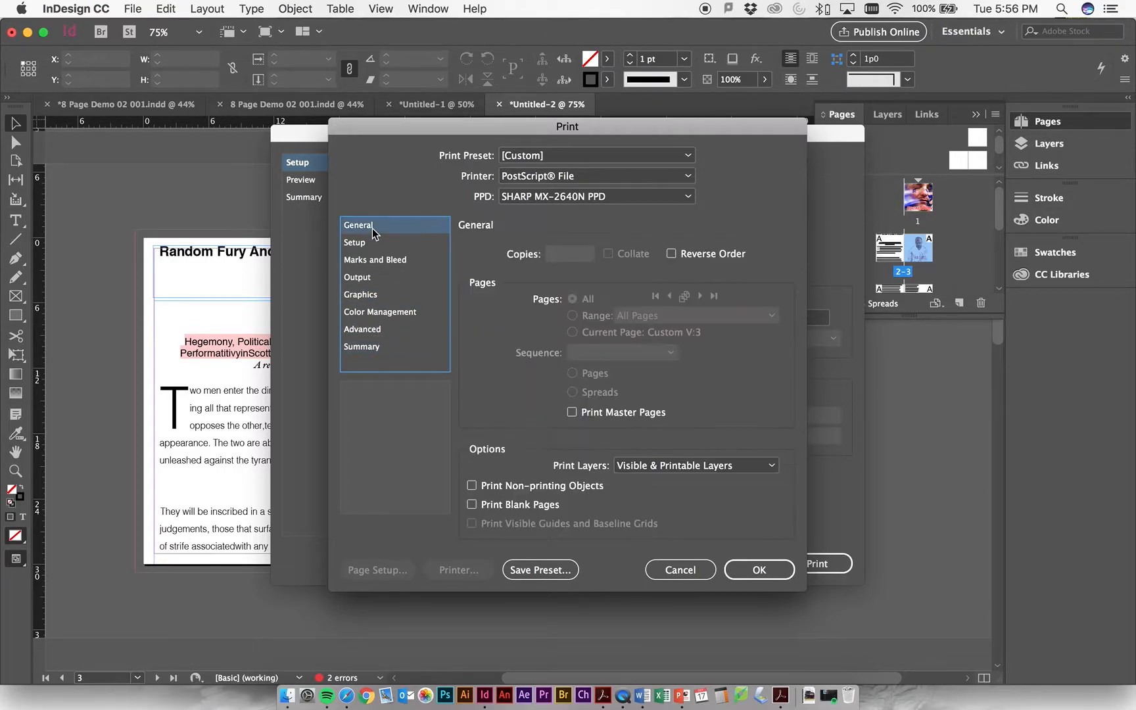
Recheck the crop marks and the Ledger paper size, and accept the print settings.
left_click(386, 262)
left_click(507, 288)
left_click(395, 243)
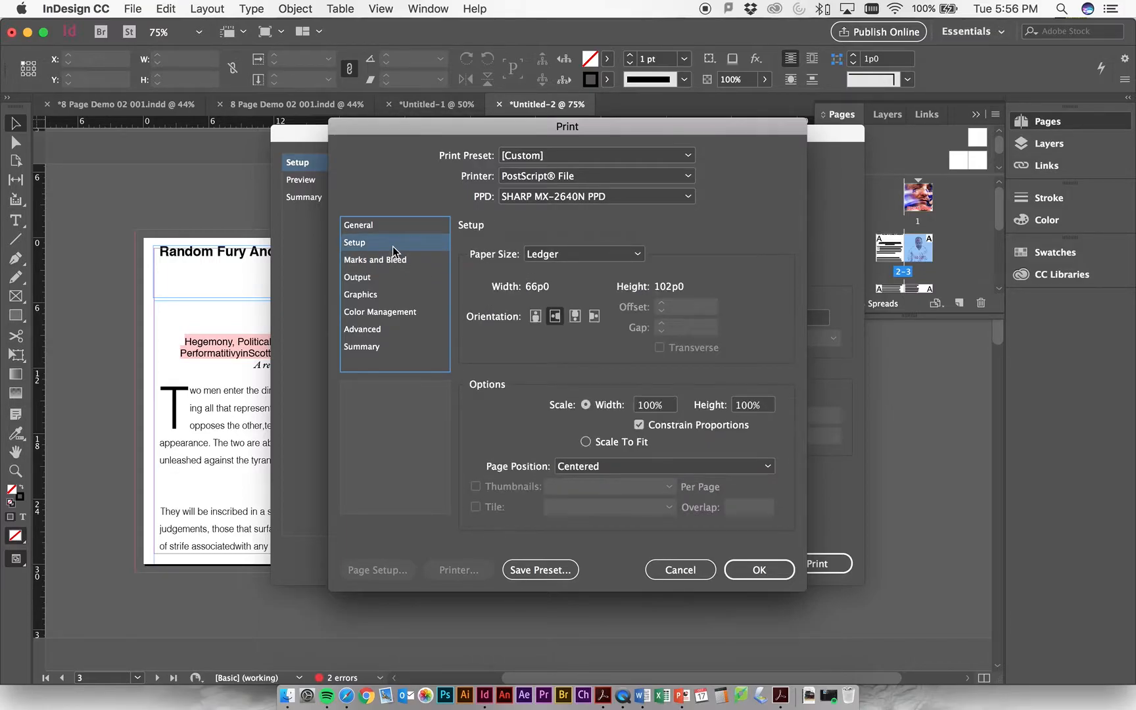
left_click(569, 253)
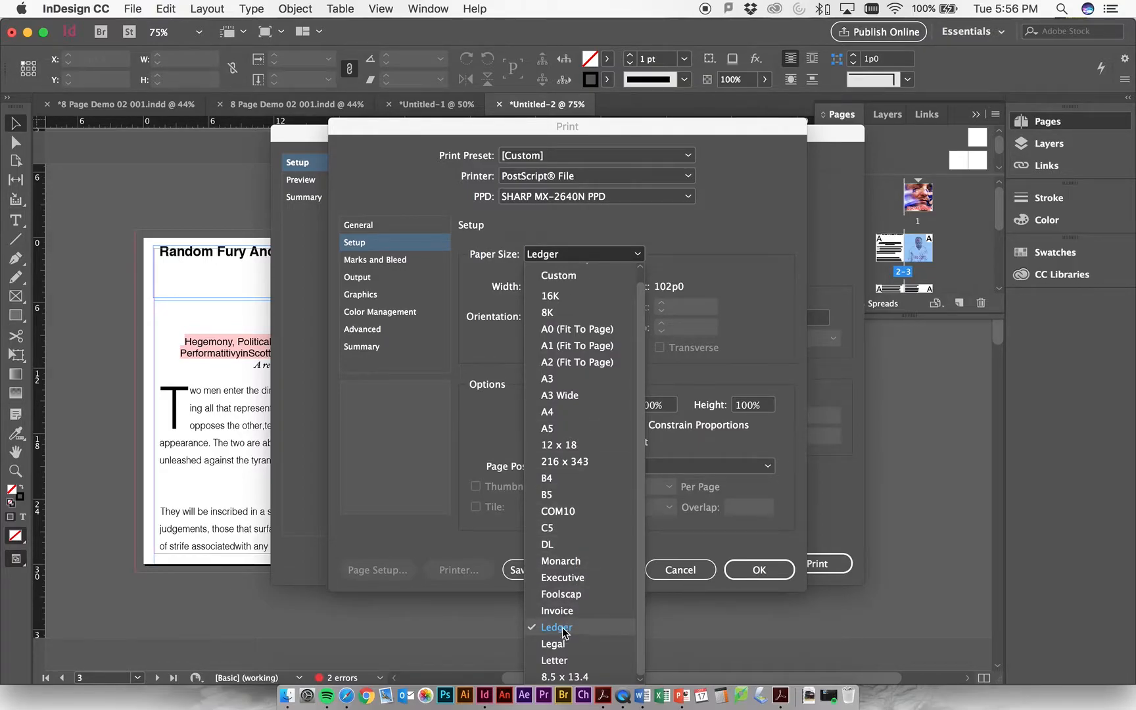
left_click(735, 254)
left_click(380, 227)
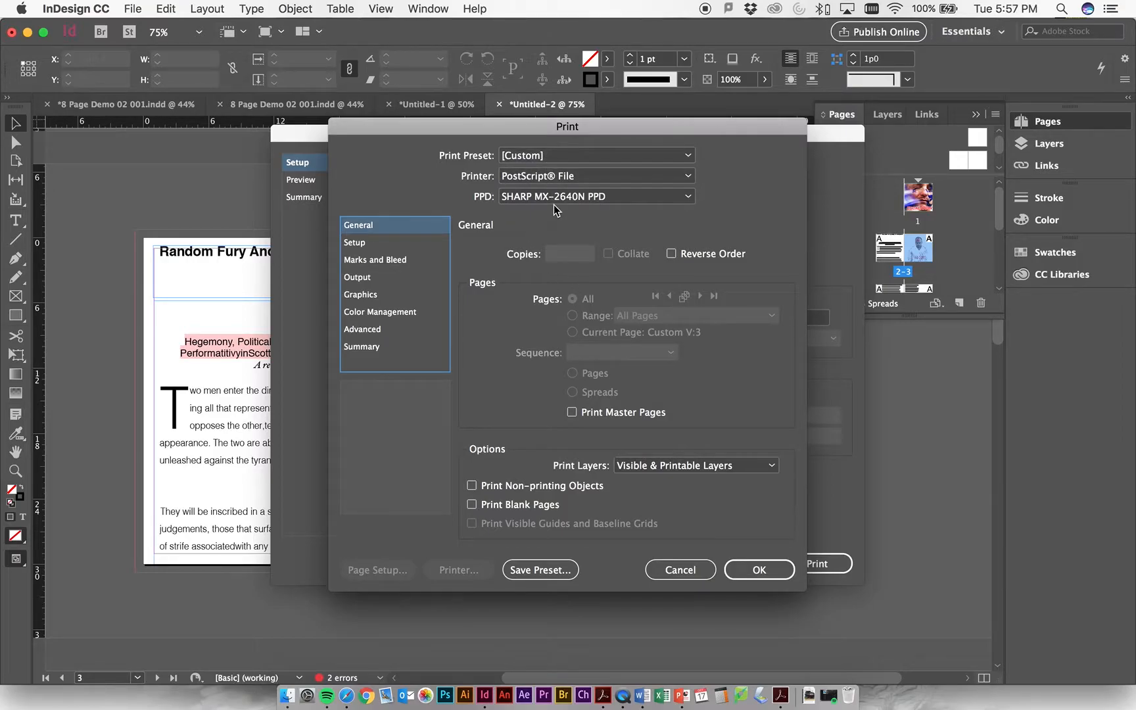
left_click(750, 571)
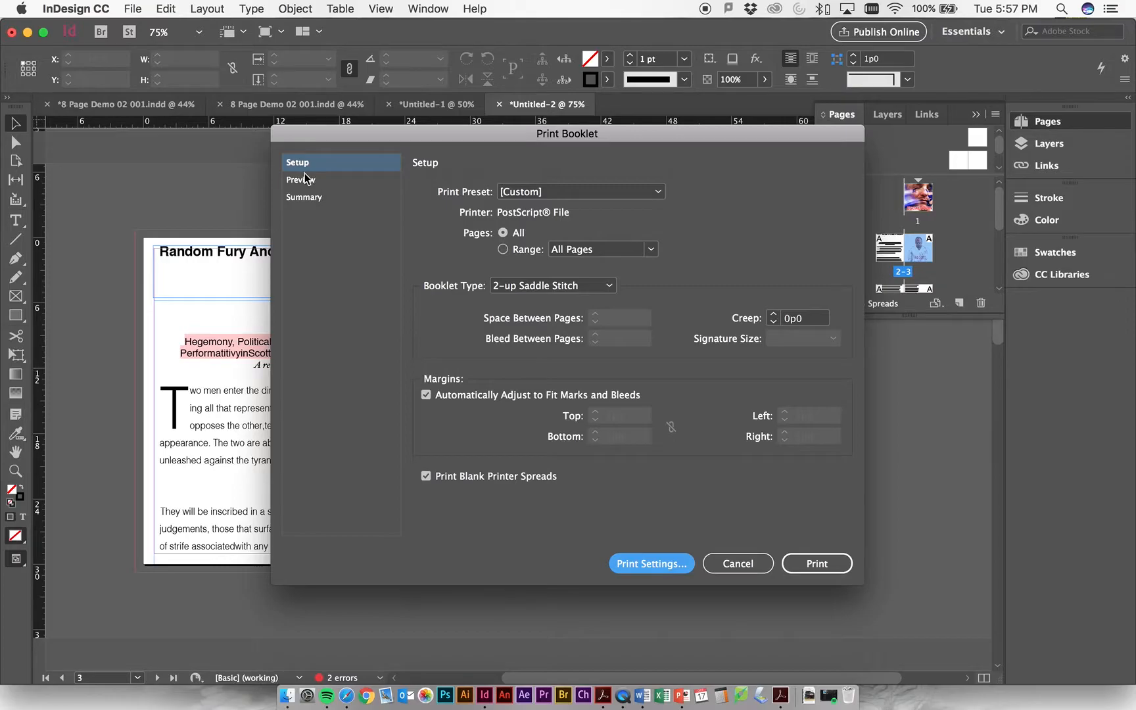
Examine the page pairing and placement of the first three printer spreads in the booklet preview.
left_click(304, 185)
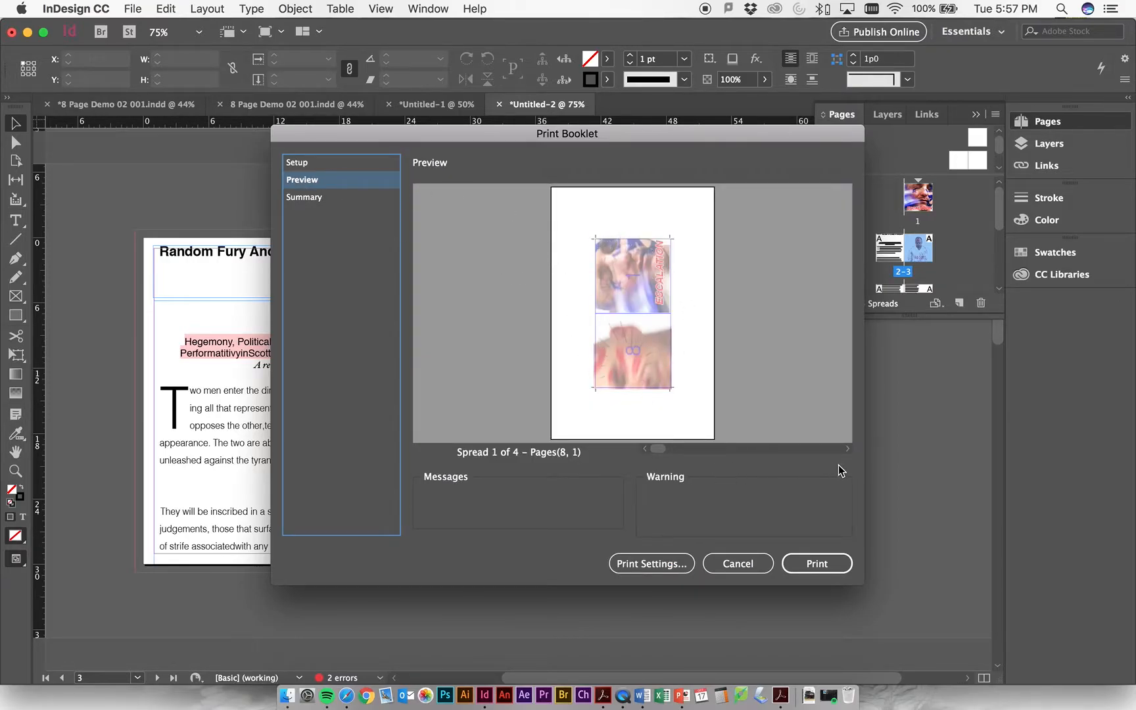
left_click(847, 449)
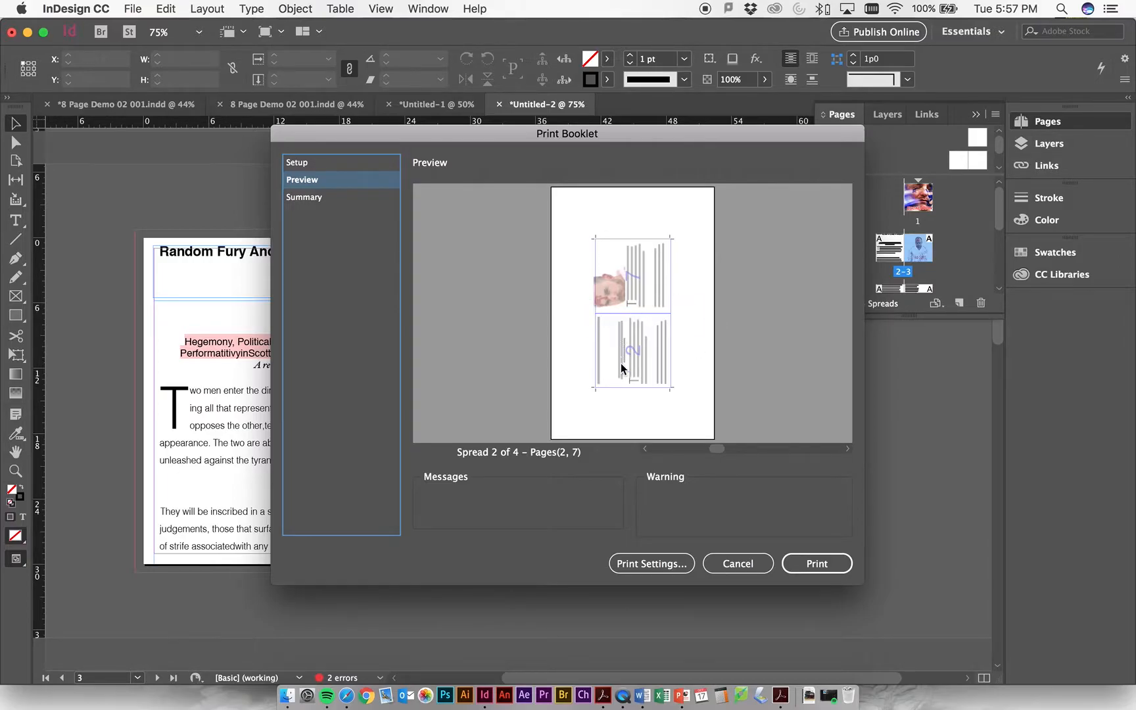
left_click(647, 449)
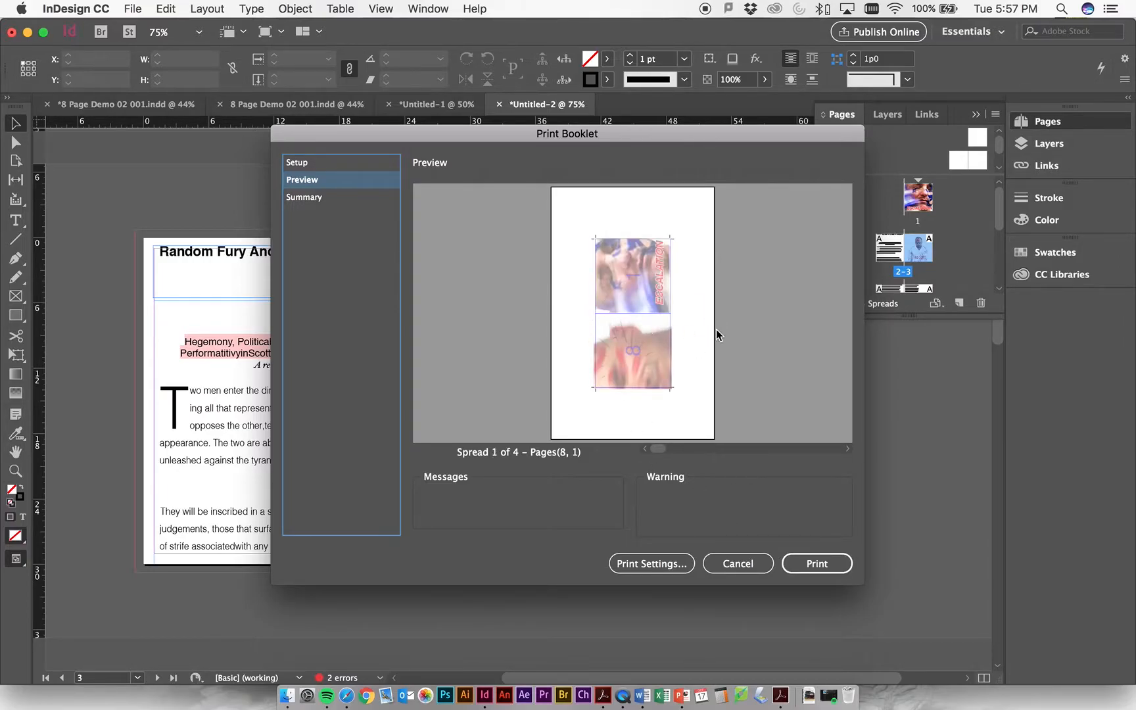
left_click(848, 448)
left_click(848, 449)
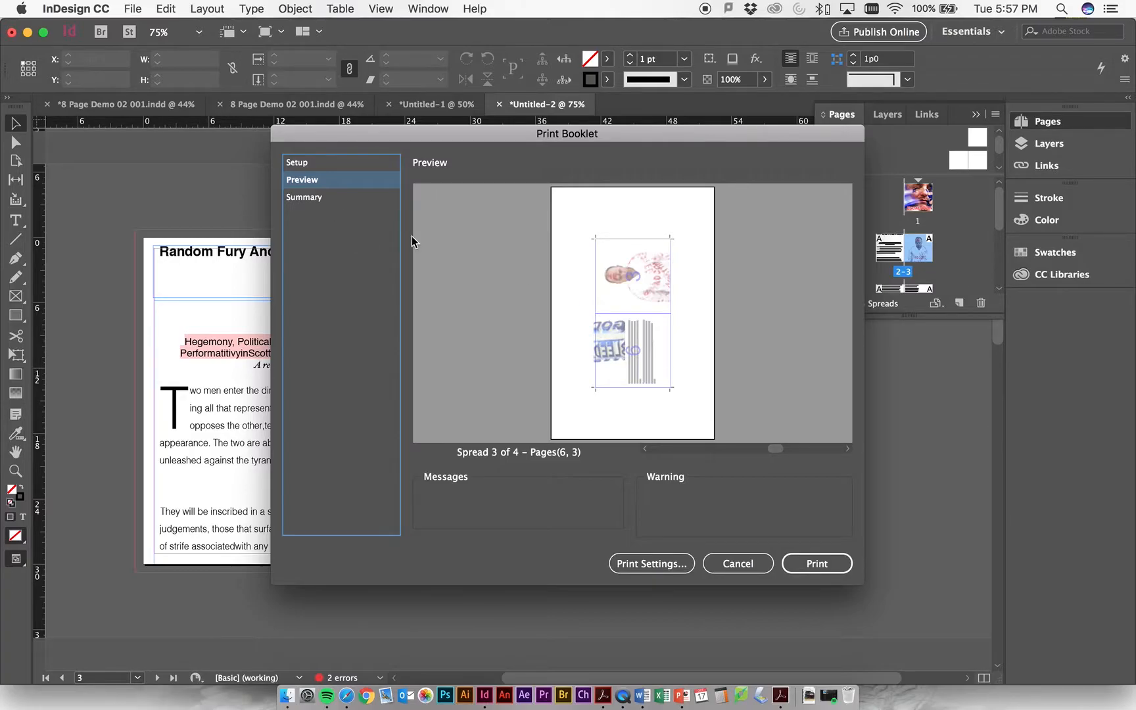
Print the booklet to a PostScript file on the Desktop named "8 Page Demo 02 for print".
left_click(810, 566)
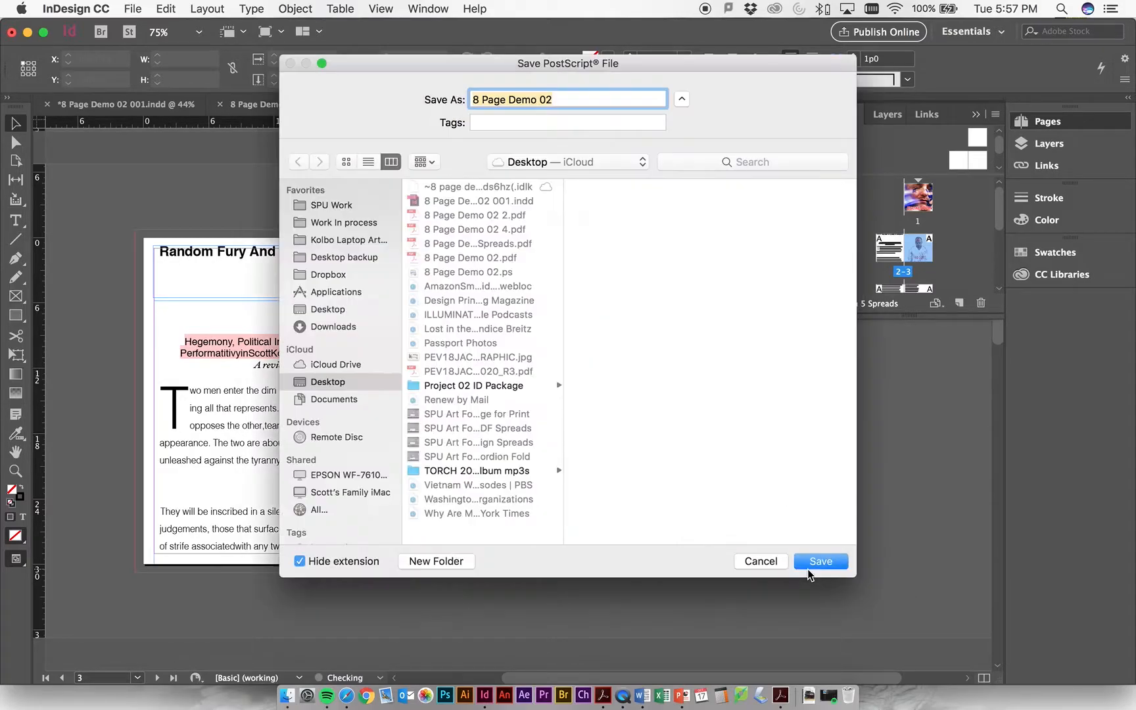
left_click(561, 99)
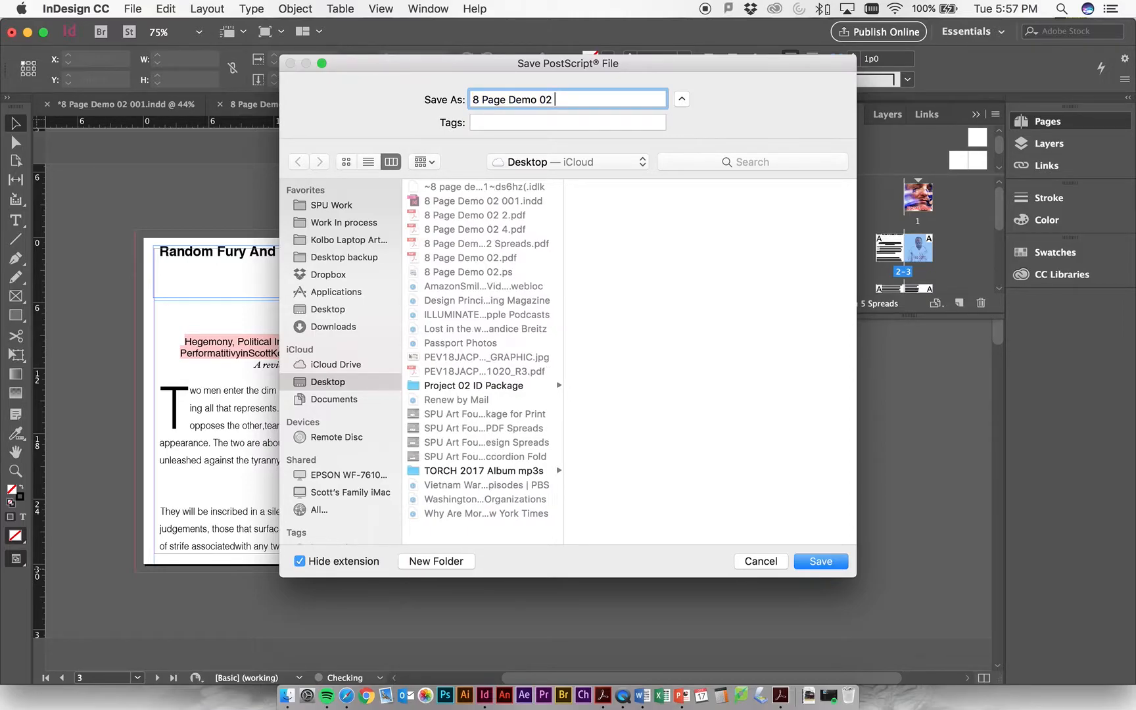
type("for print")
left_click(815, 557)
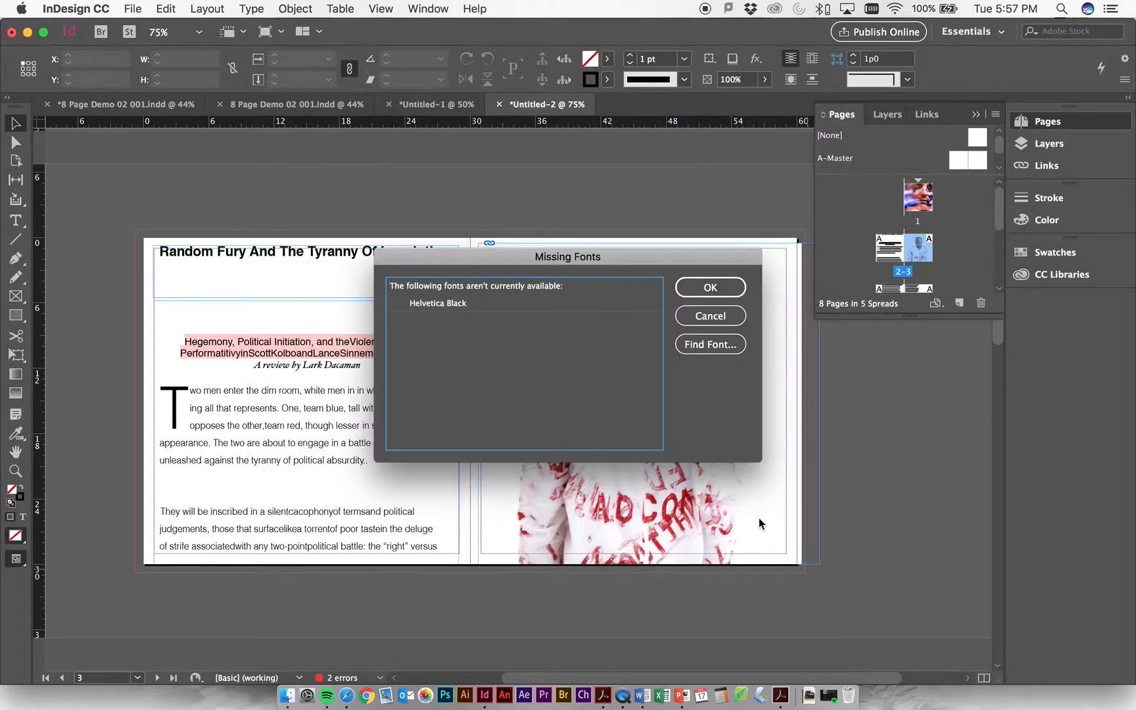
Accept the missing-font warning to finish saving the PostScript file, and place its icon in an empty area of the desktop.
left_click(701, 290)
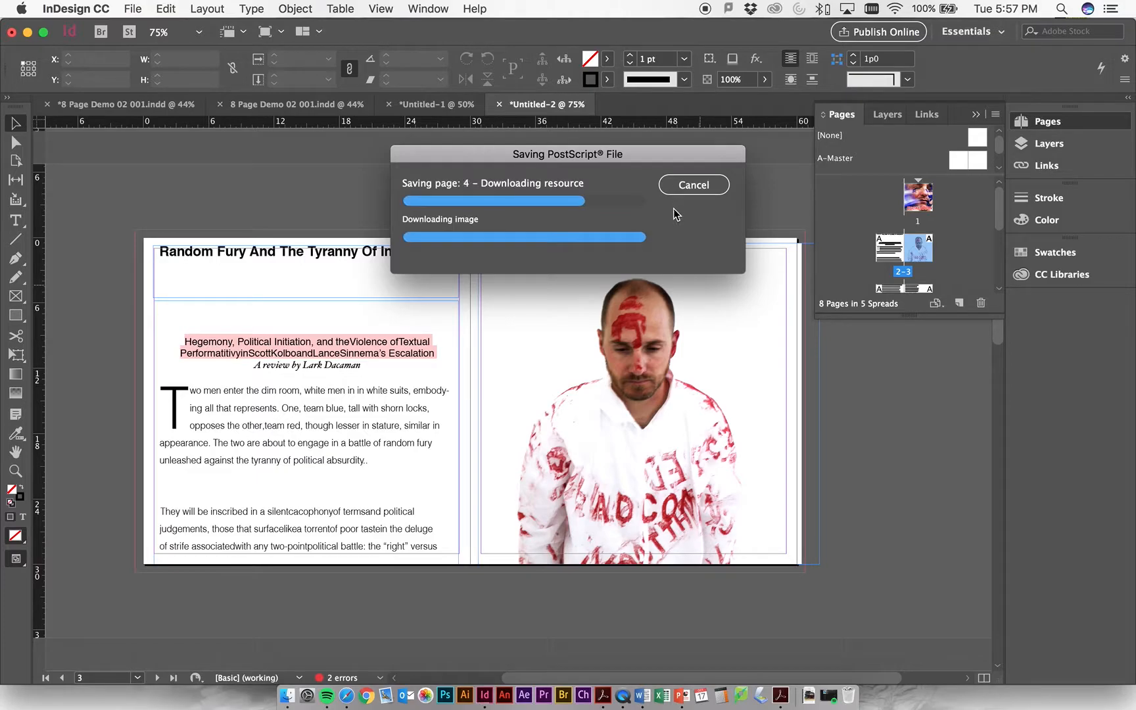
left_click(28, 32)
left_click_drag(795, 227, 156, 347)
left_click_drag(156, 346, 156, 347)
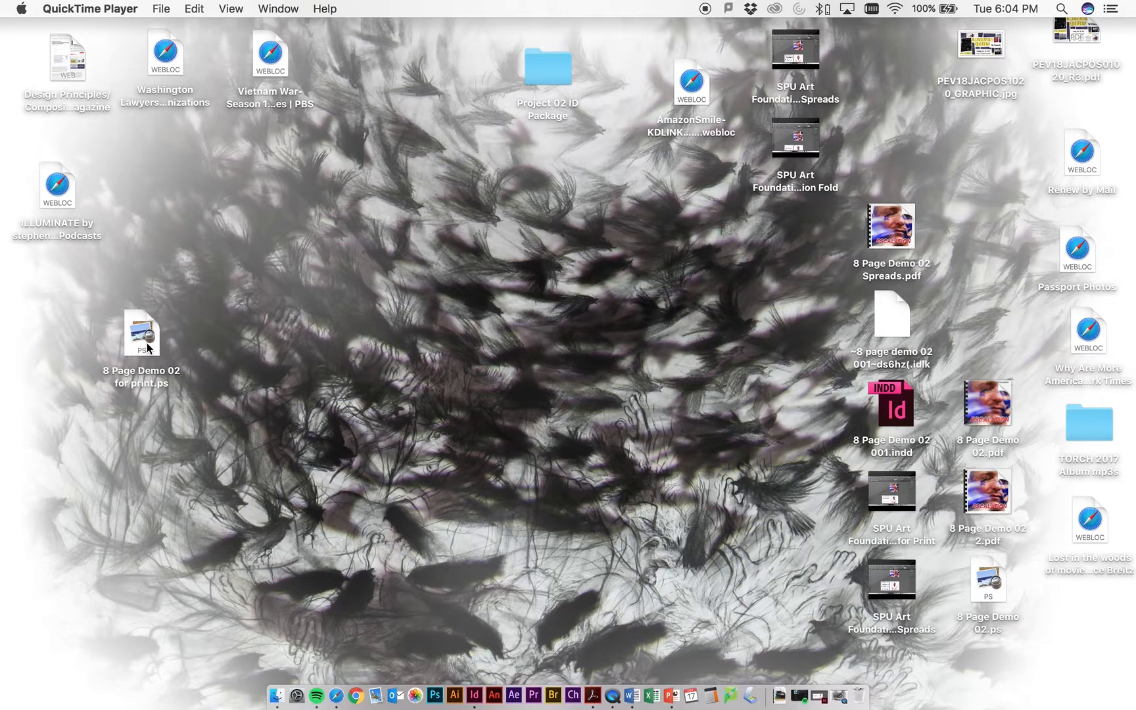
left_click(213, 340)
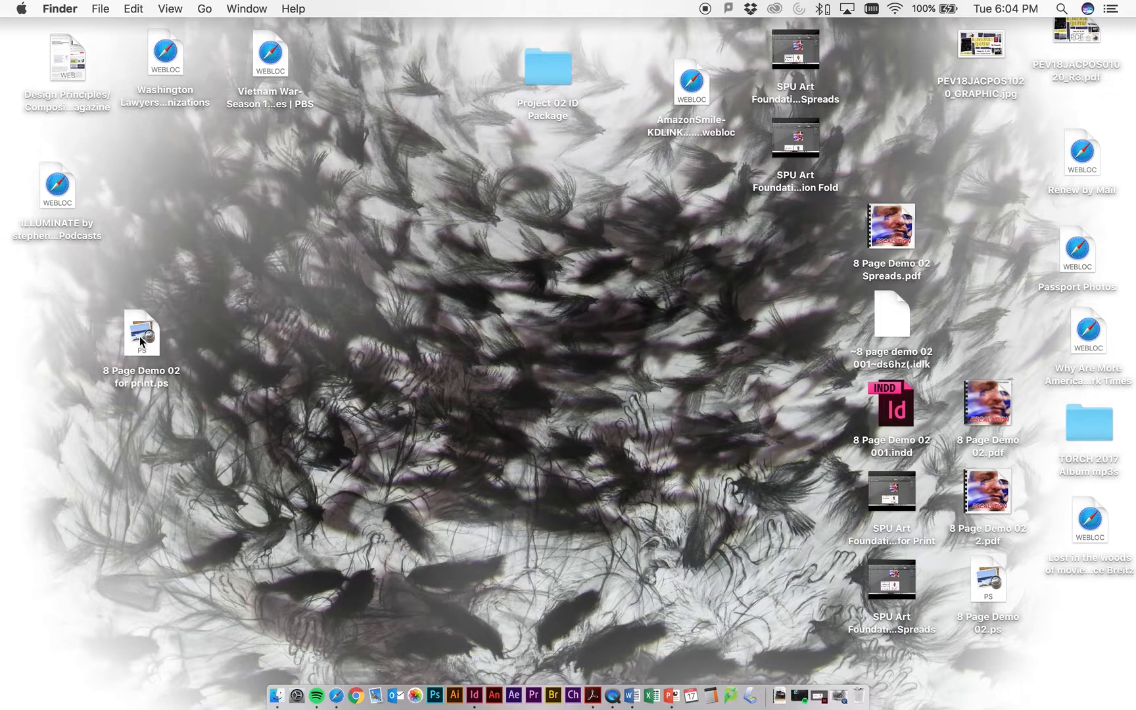
Convert "8 Page Demo 02 for print.ps" to a PDF with Acrobat Distiller and open the resulting PDF from the desktop.
right_click(150, 322)
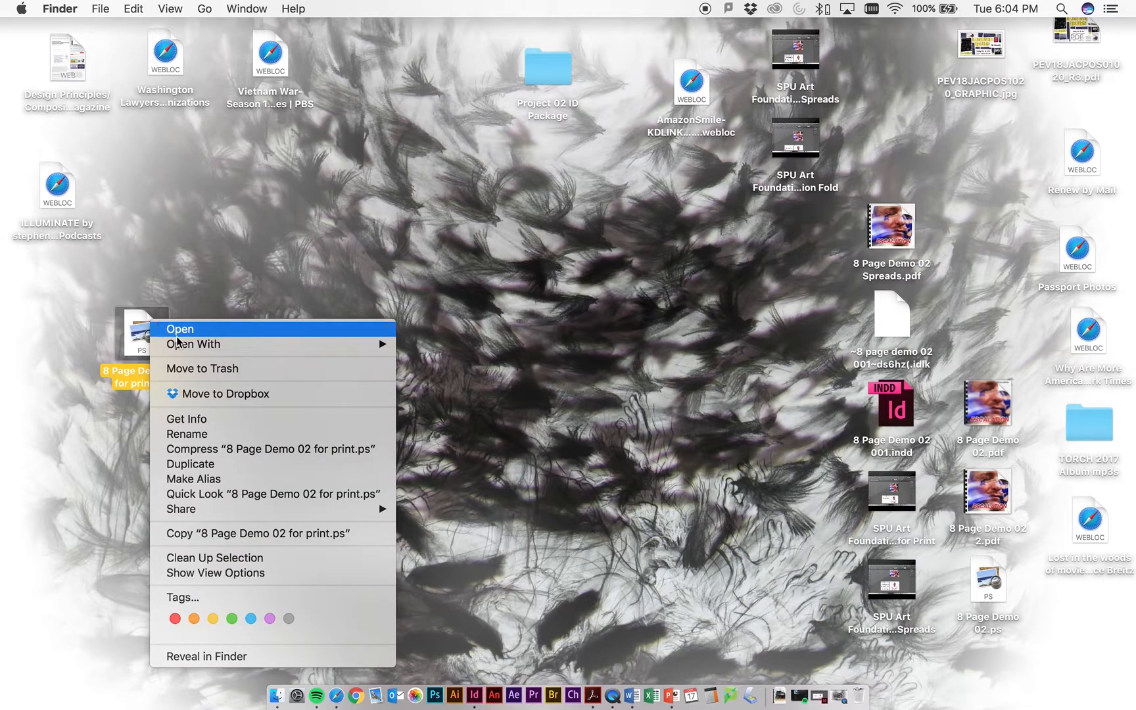
mouse_move(298, 348)
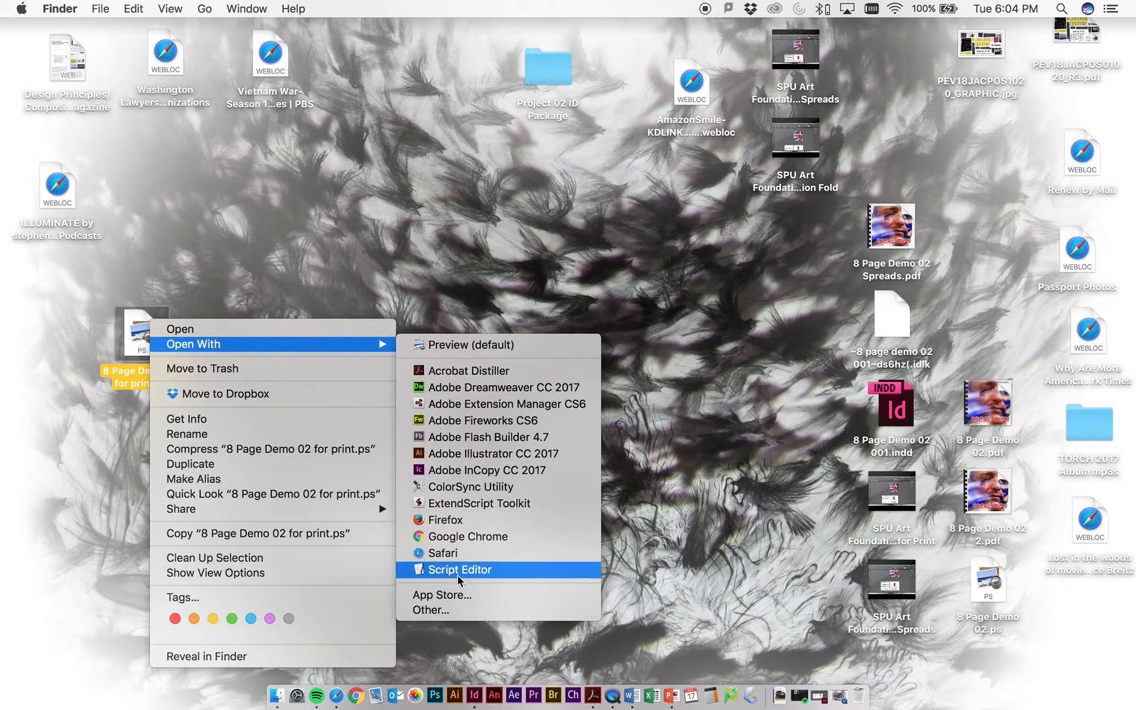
left_click(456, 611)
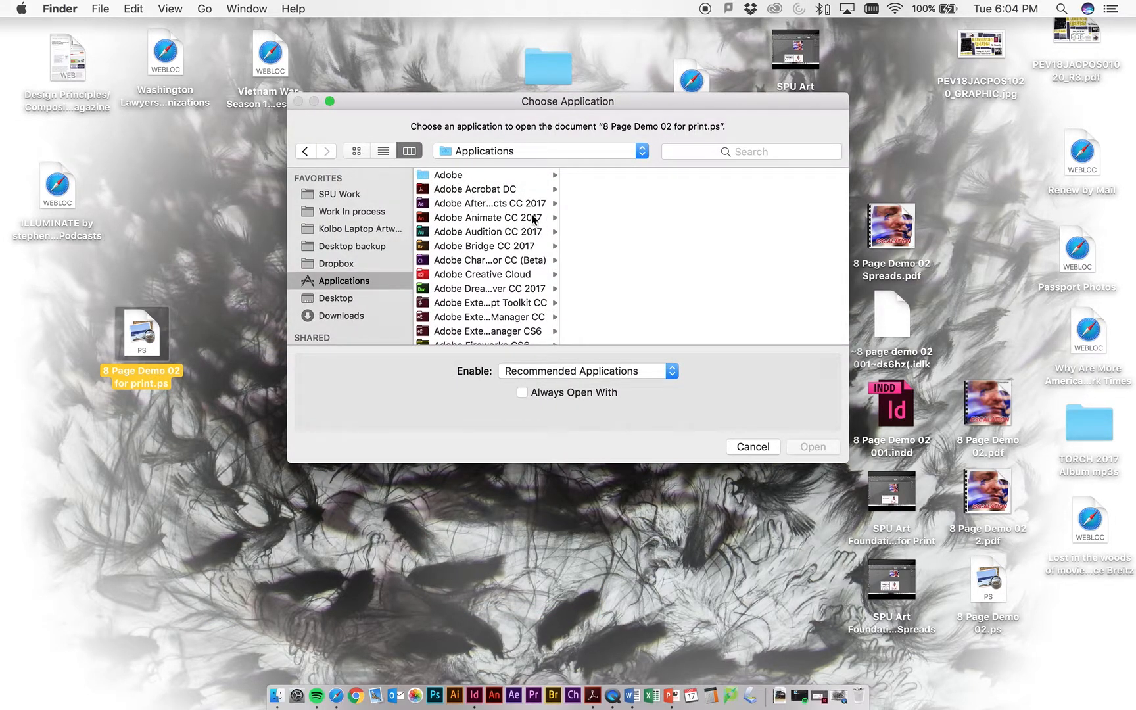
left_click(486, 191)
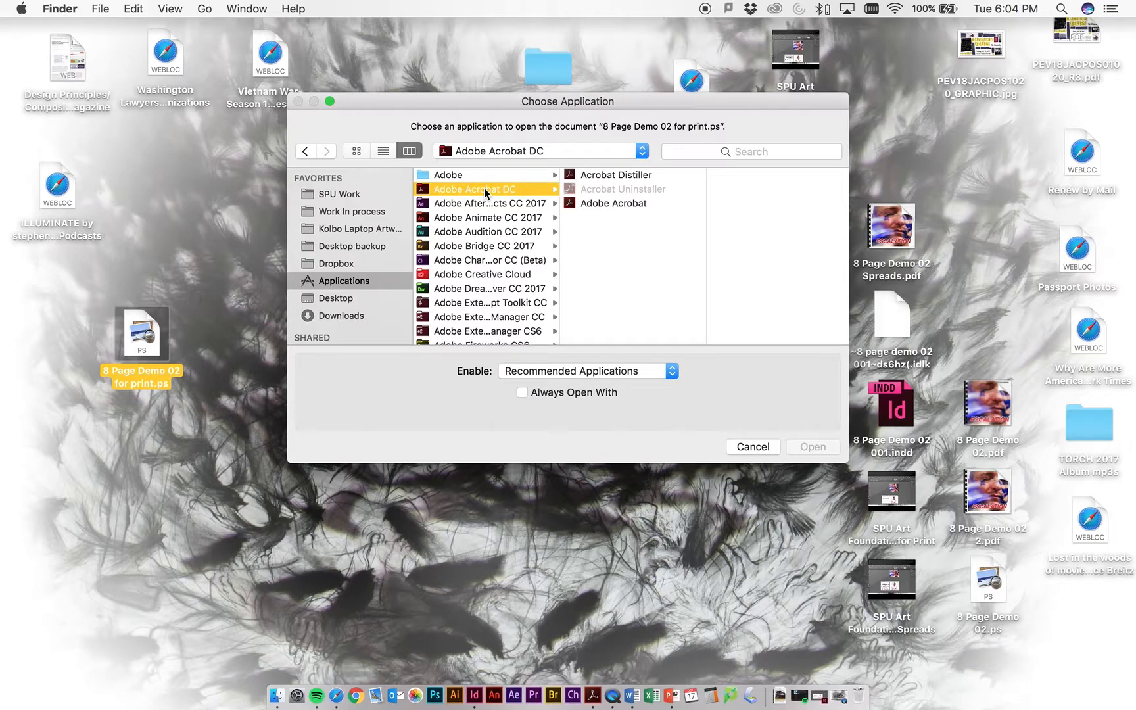
left_click(582, 177)
left_click(801, 447)
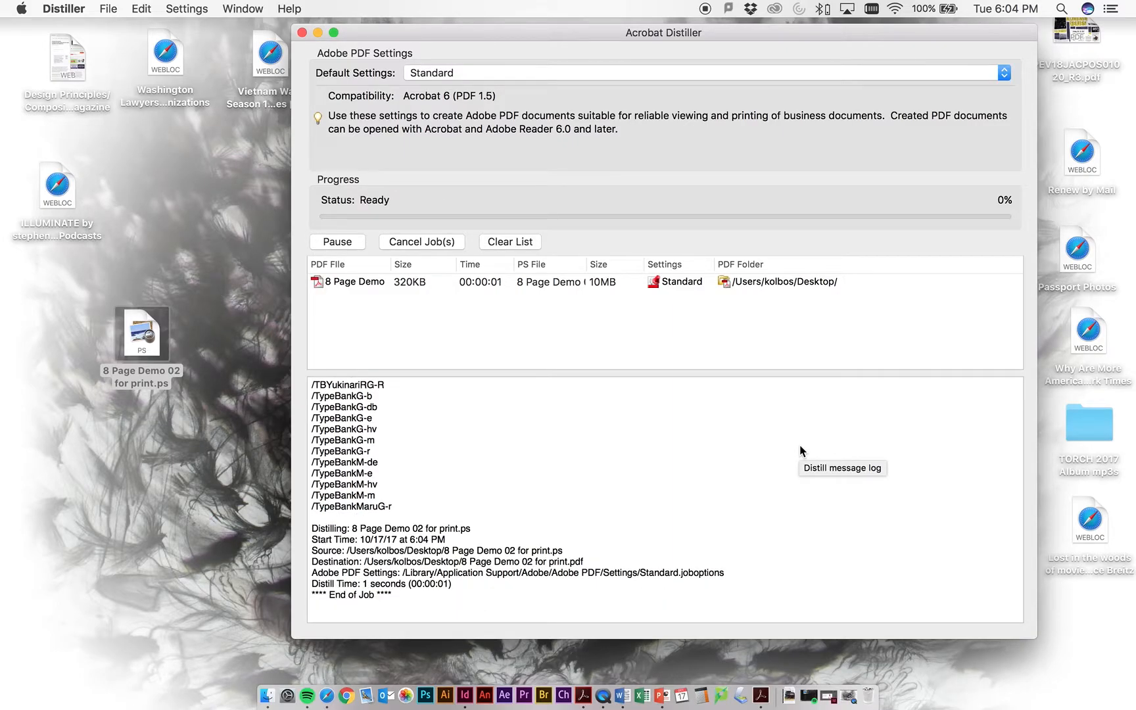
left_click_drag(545, 30, 287, 8)
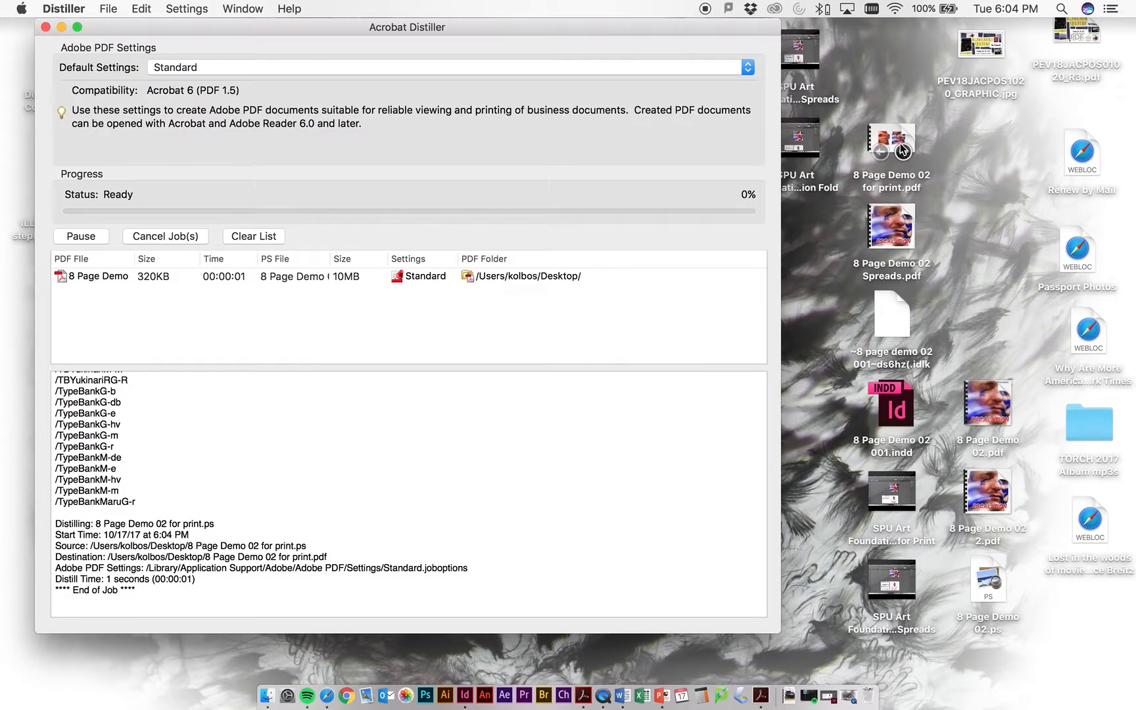
double_click(898, 131)
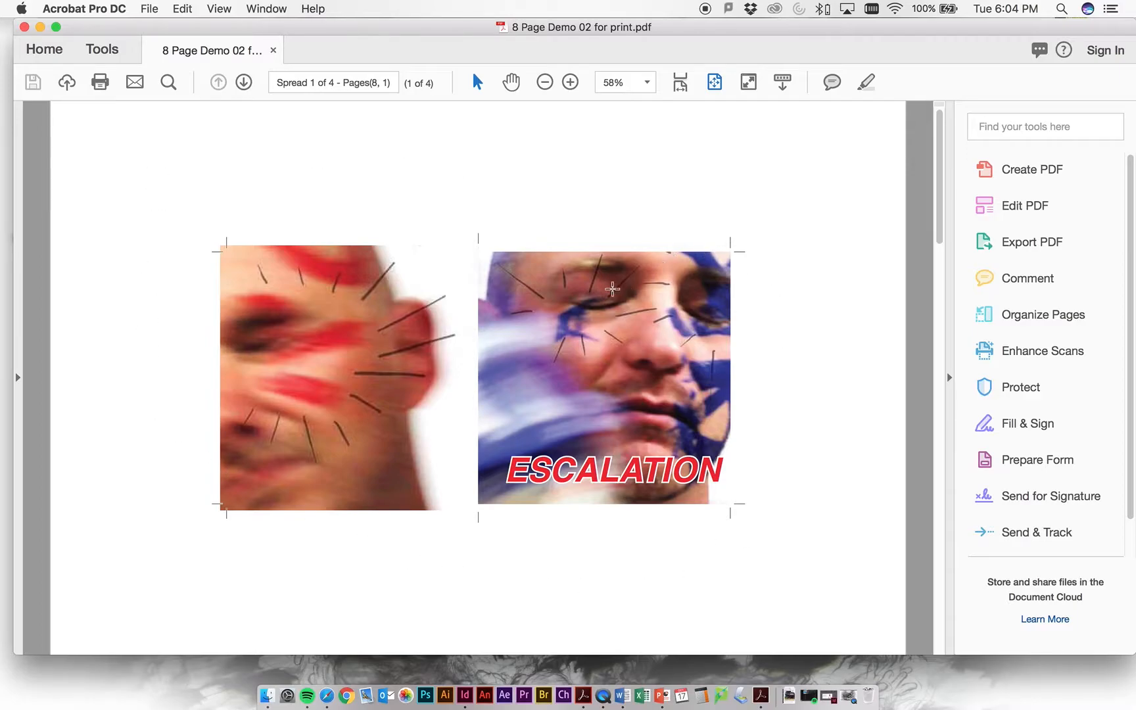
Examine the page pairing and crop marks on the first three spreads of the PDF, and view the whole cover sheet.
key("Right")
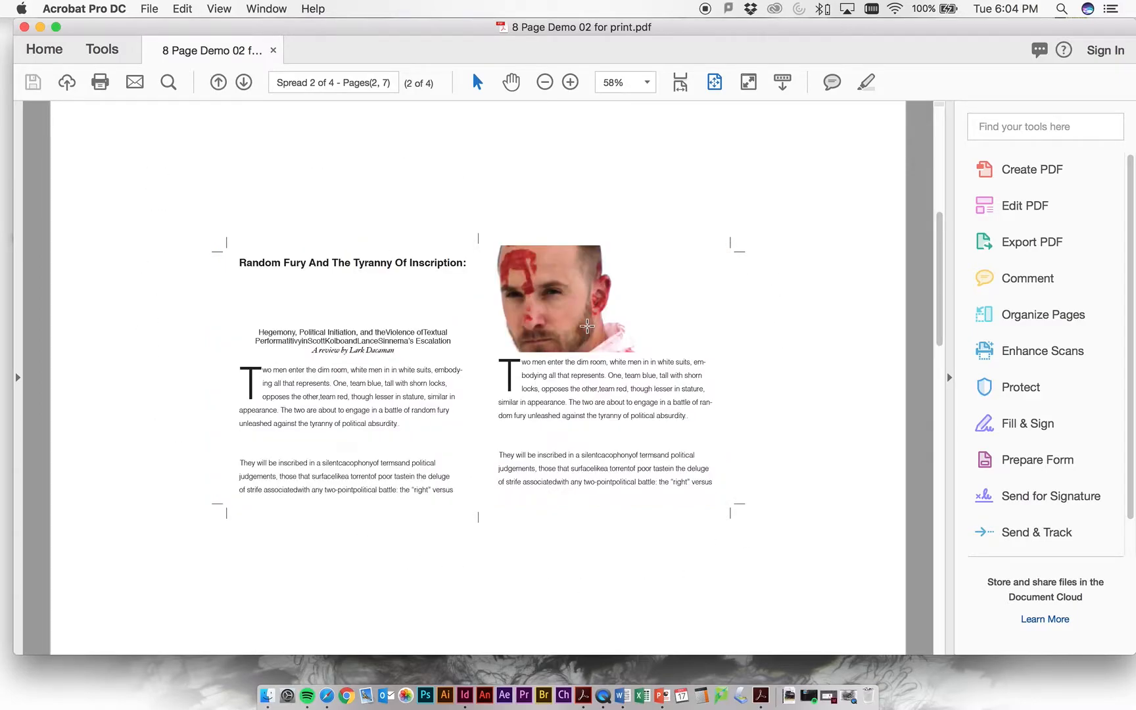
key("Right")
key("Right")
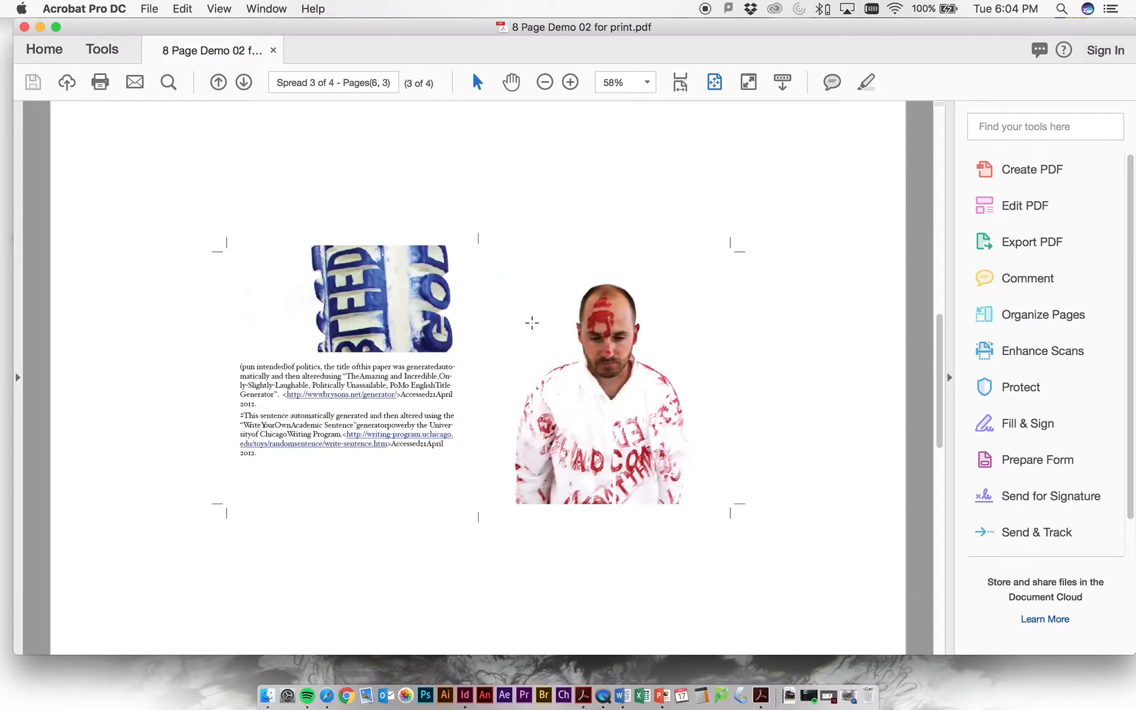
key("Left")
key("Left")
key("Left")
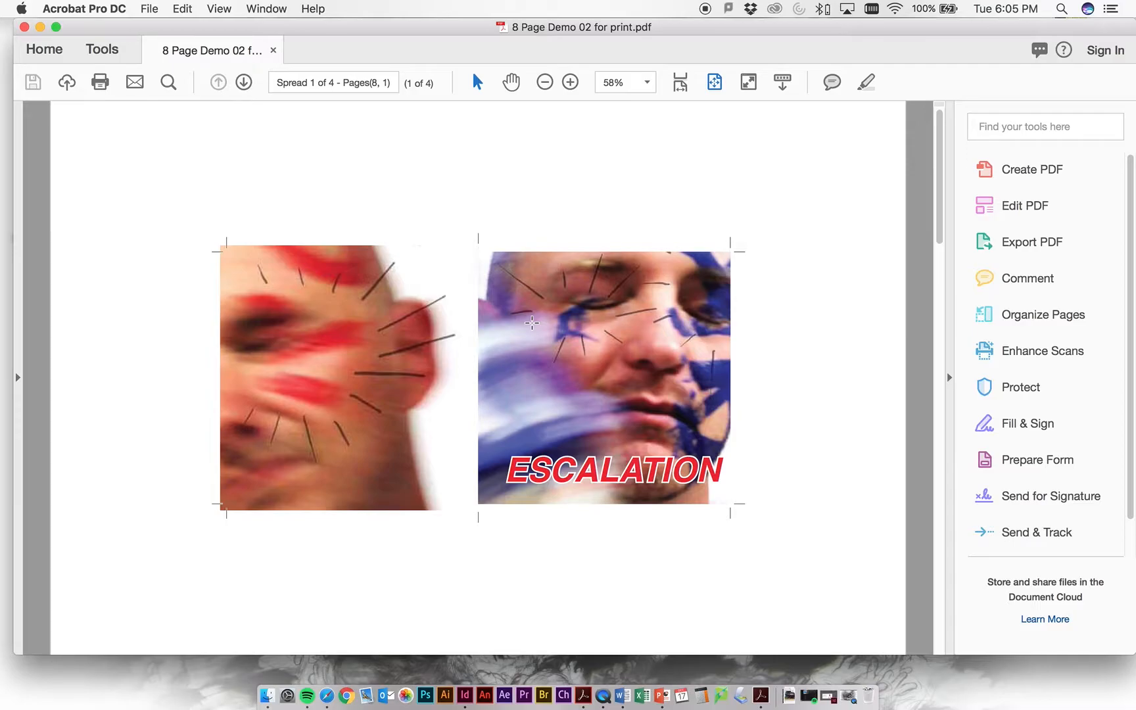
key("super+minus")
key("super+minus")
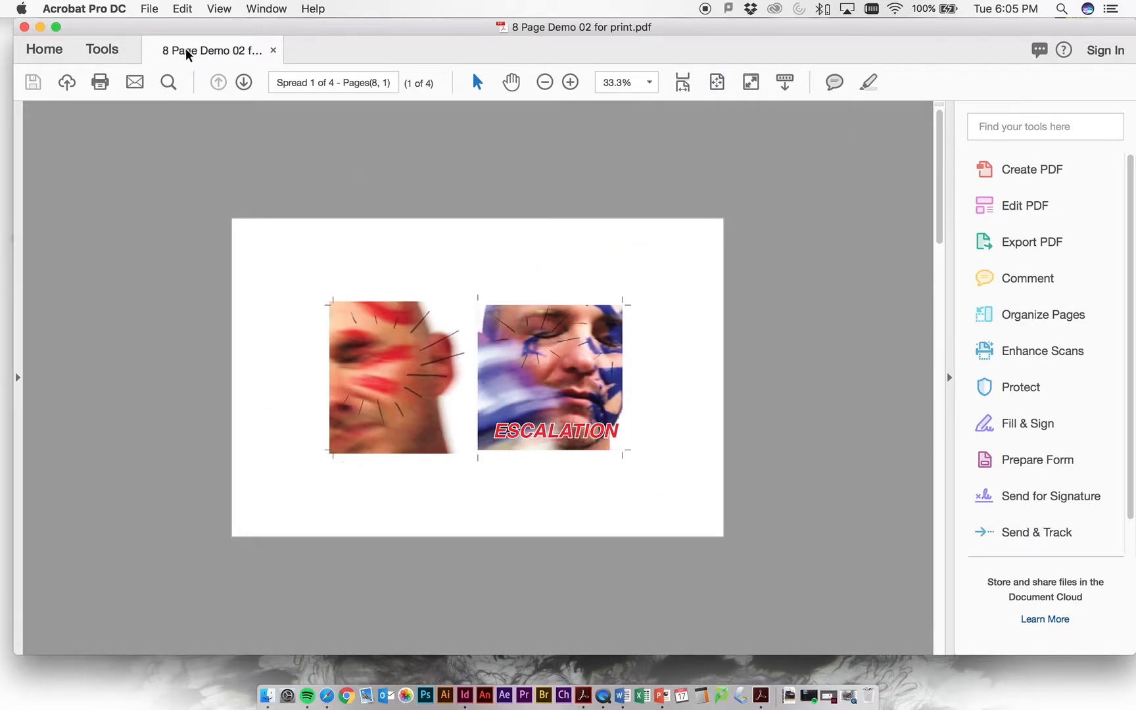
Set up printing of the PDF to SecurePrint - Casper on Tabloid paper in landscape orientation.
left_click(150, 9)
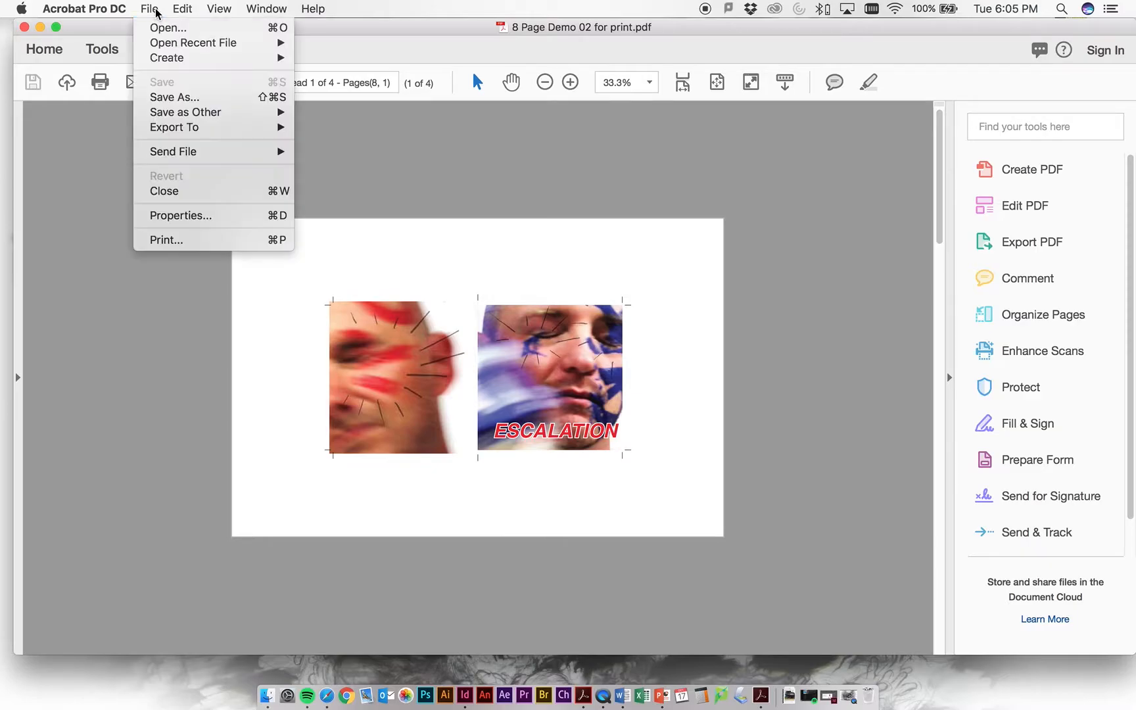
left_click(212, 246)
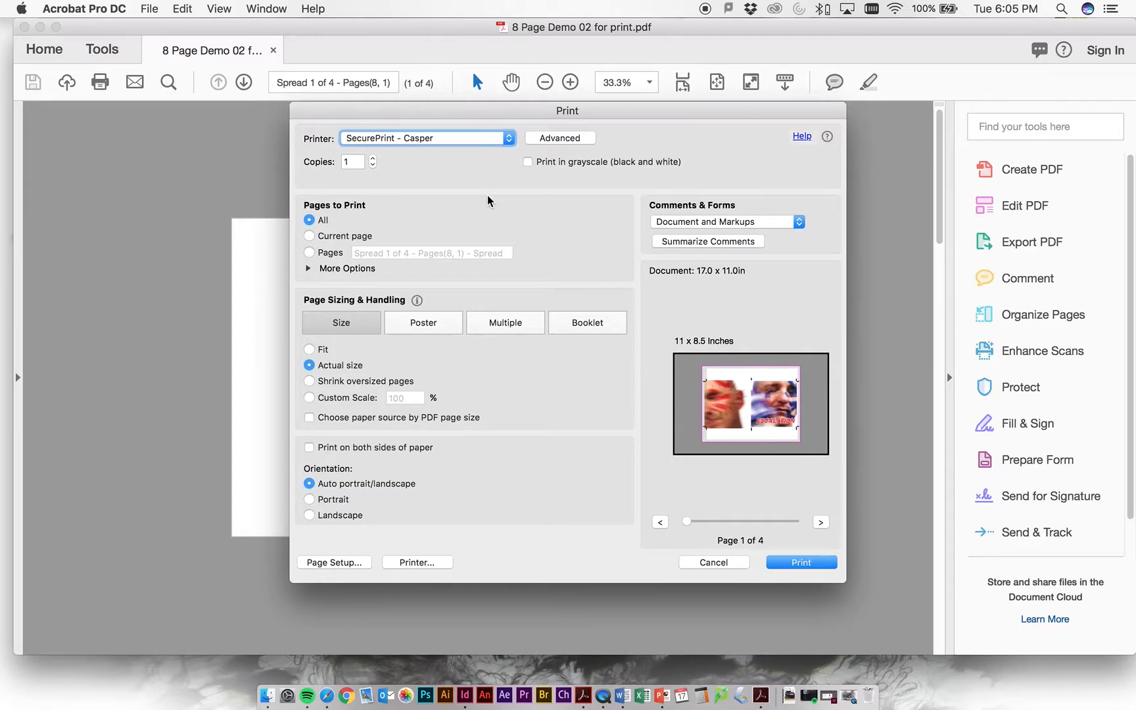
left_click(445, 139)
left_click(444, 139)
left_click(353, 566)
left_click(517, 261)
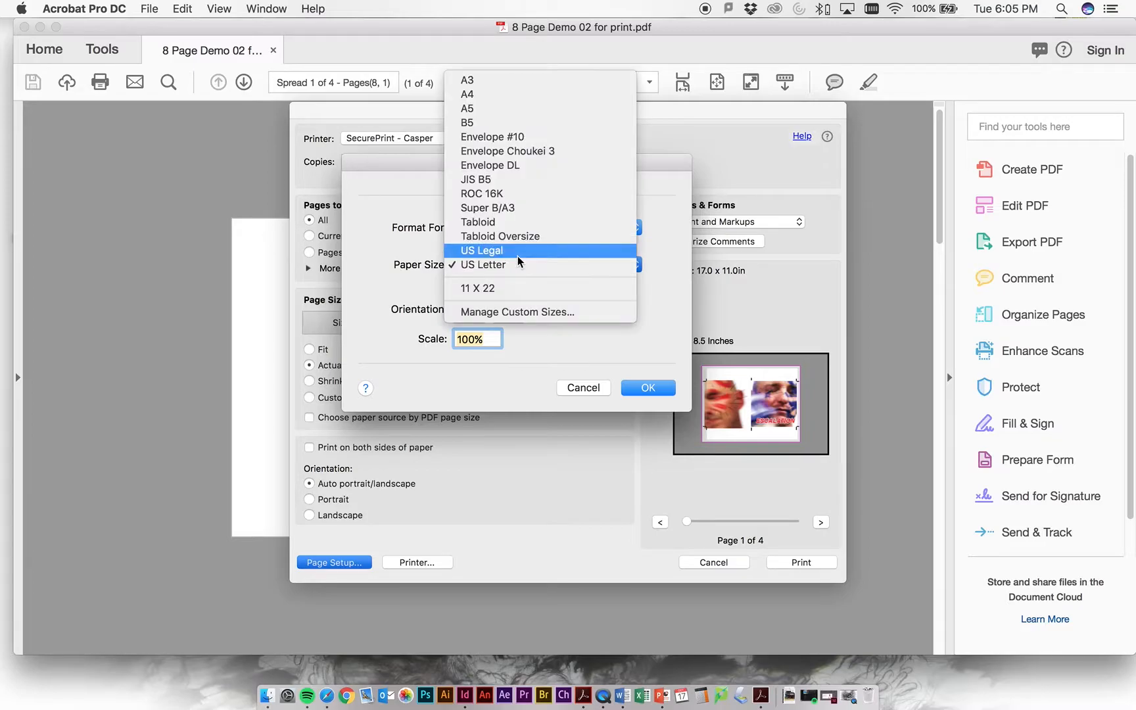
left_click(524, 224)
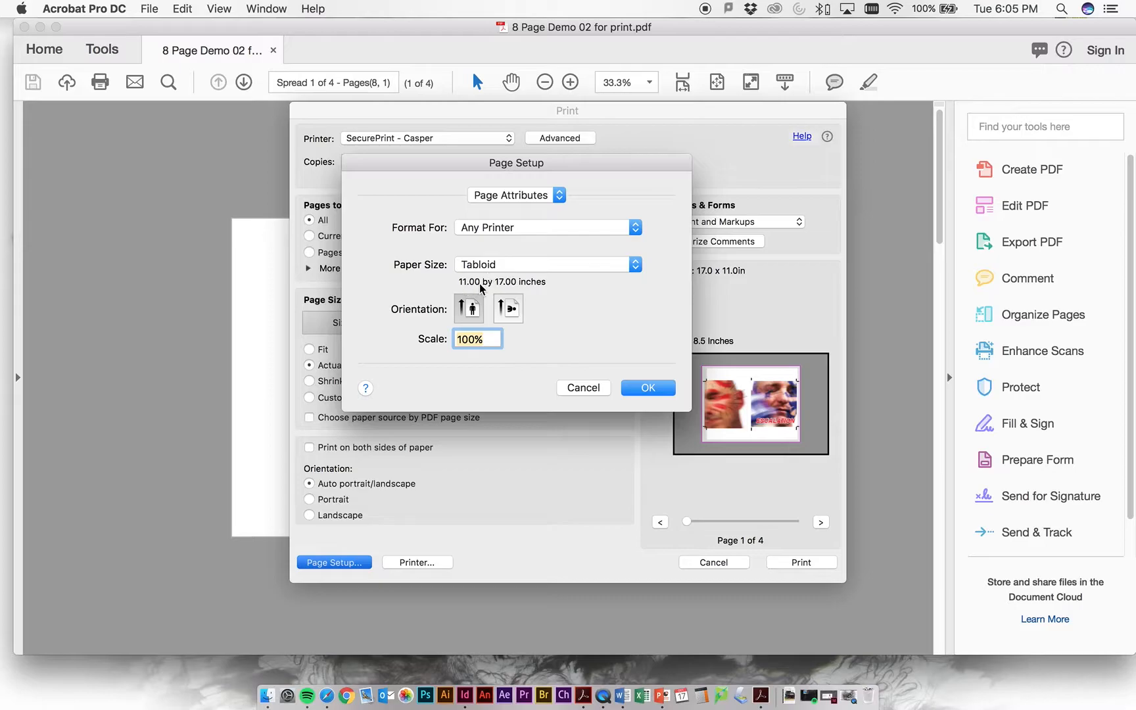
left_click(505, 319)
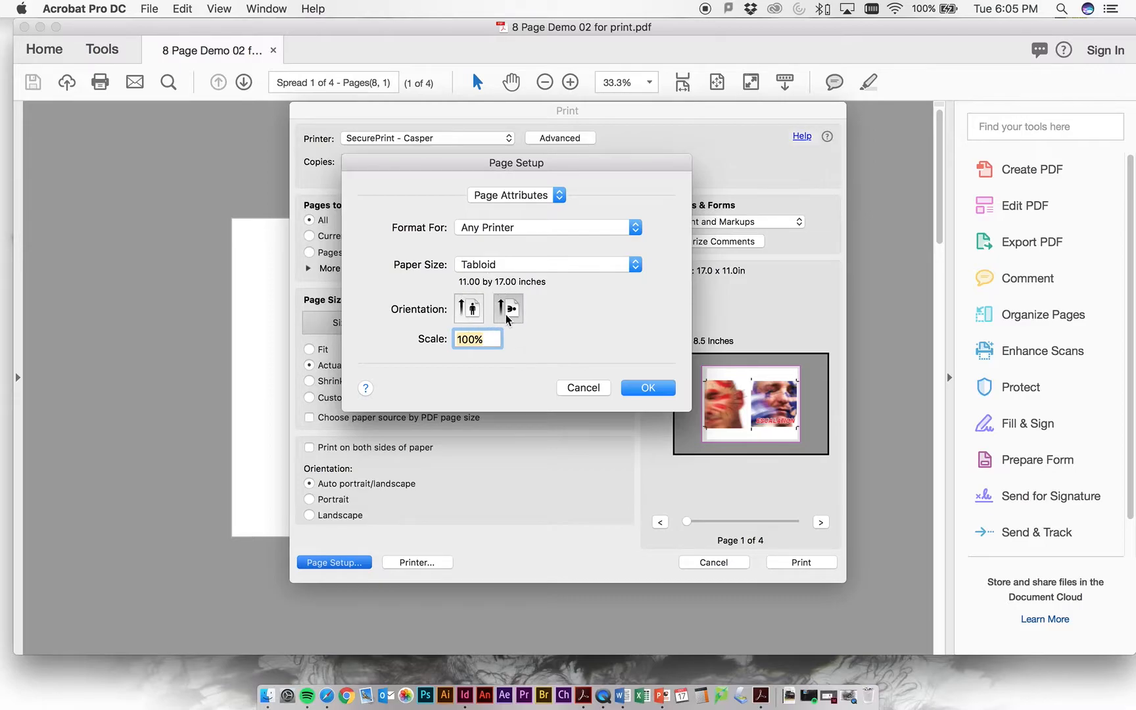
left_click(663, 390)
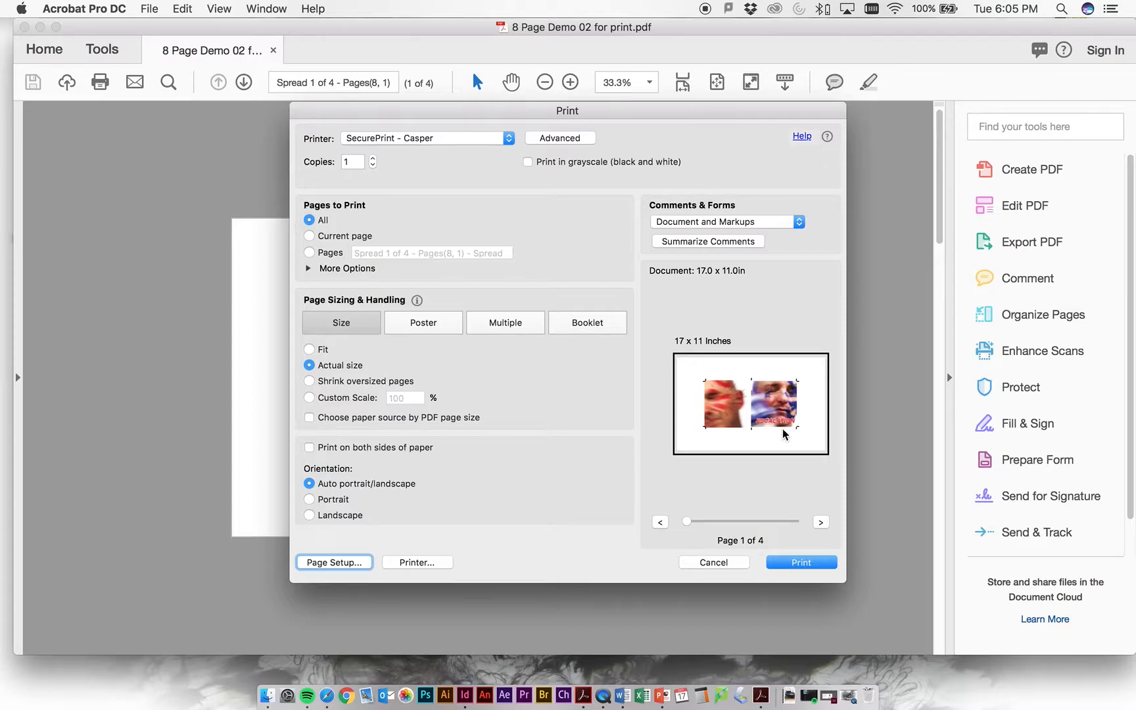
Turn on double-sided printing flipped on the long edge and send all pages to the printer.
left_click(309, 449)
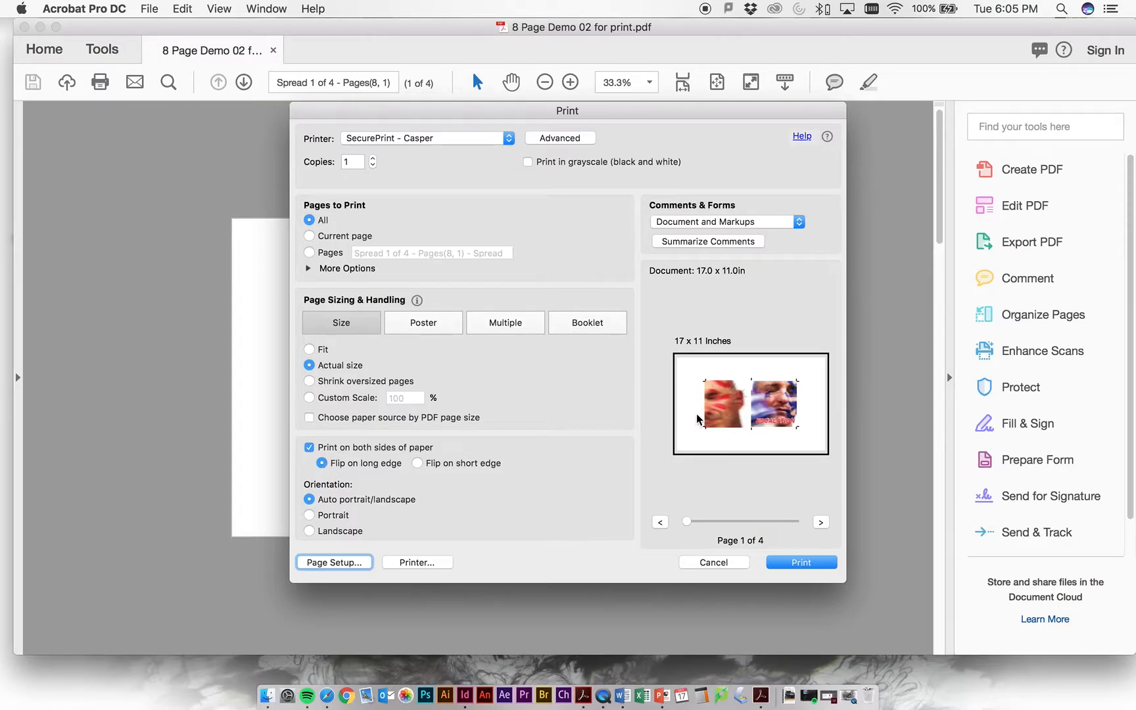
left_click(786, 564)
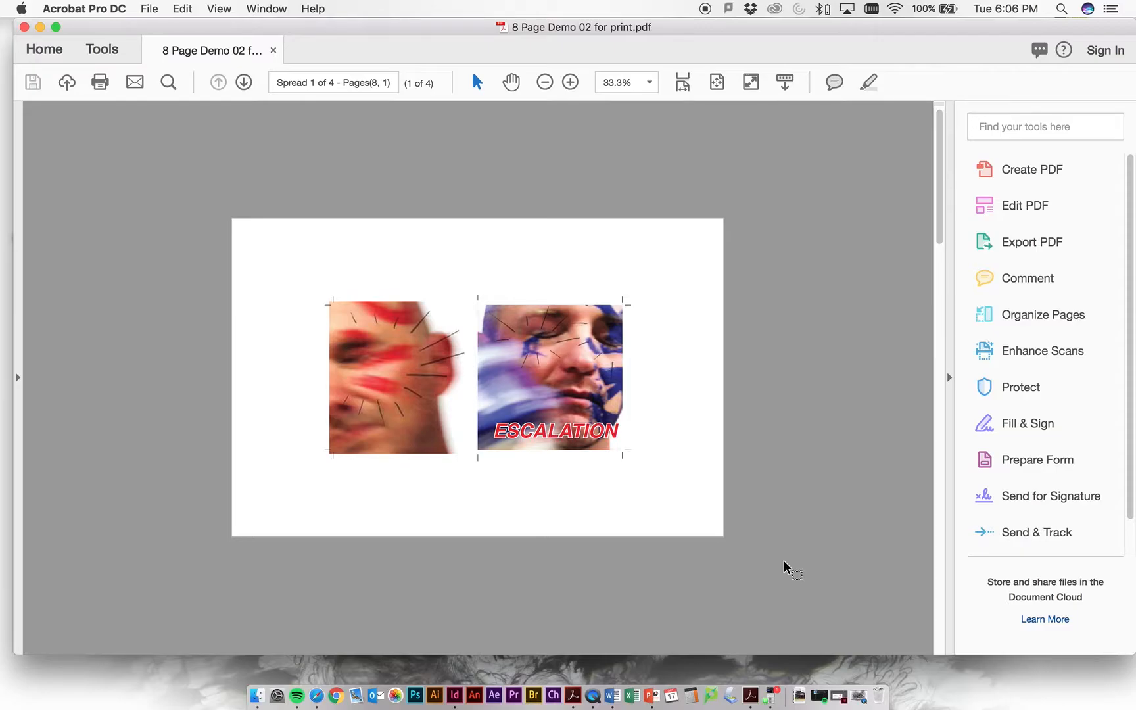
Delete the "8 Page Demo 02 for print.pdf" job from the SecurePrint - Casper queue and close the queue.
left_click(771, 703)
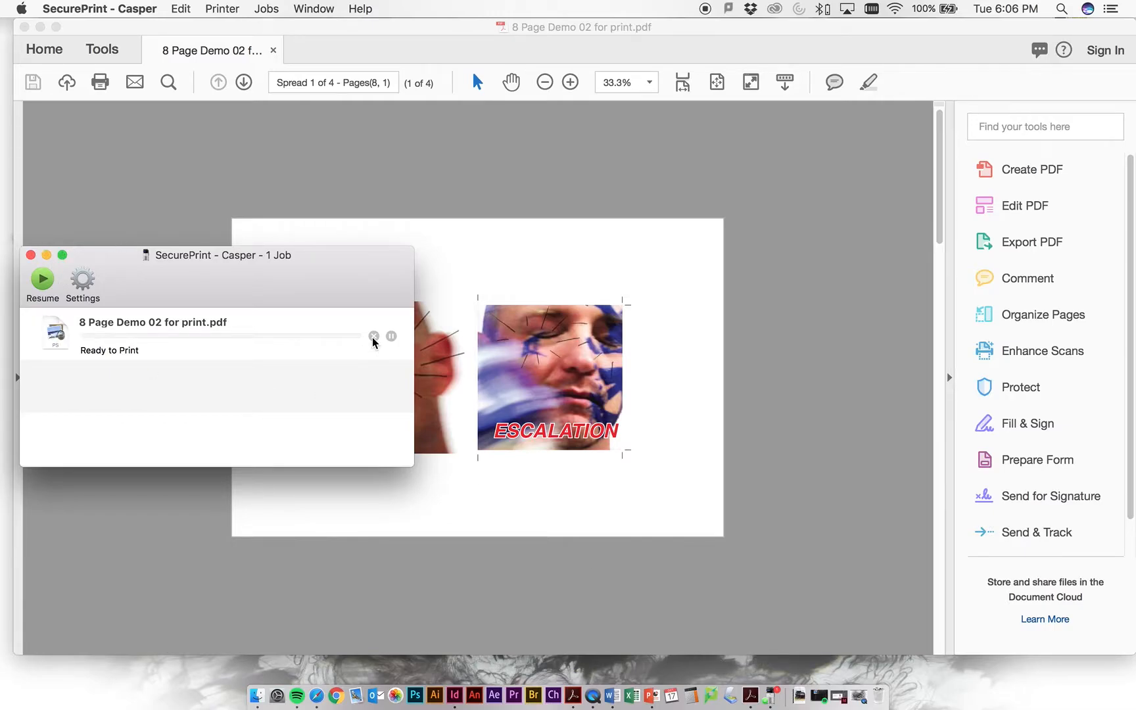
left_click(372, 339)
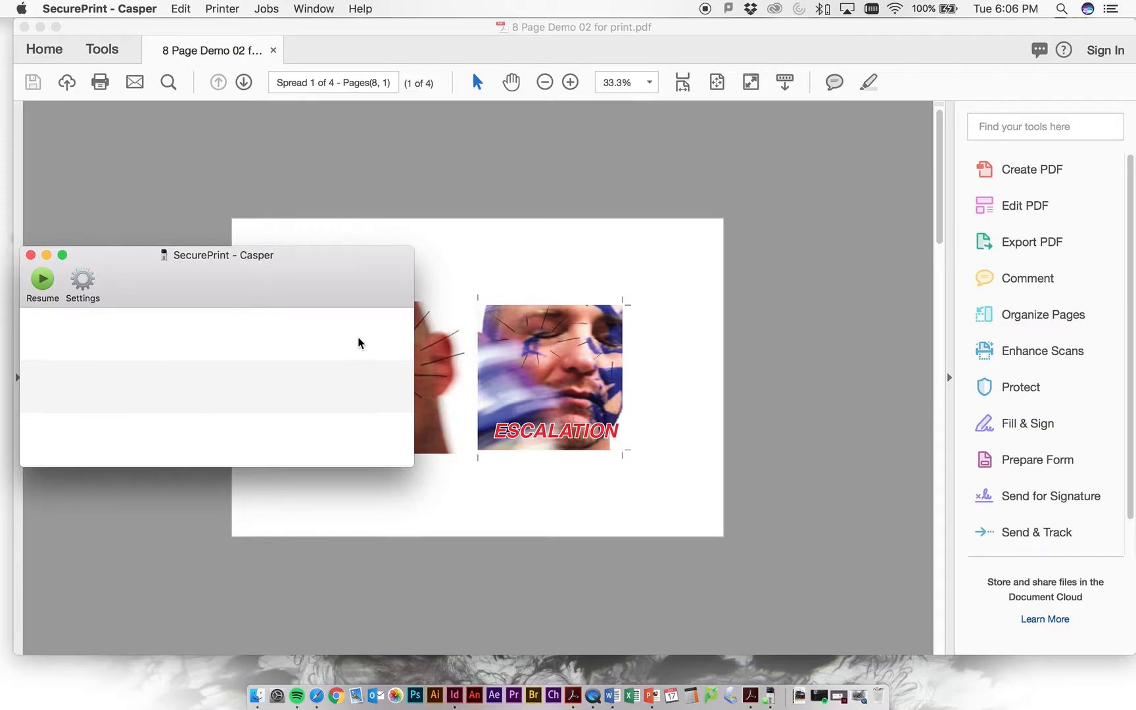
left_click(31, 255)
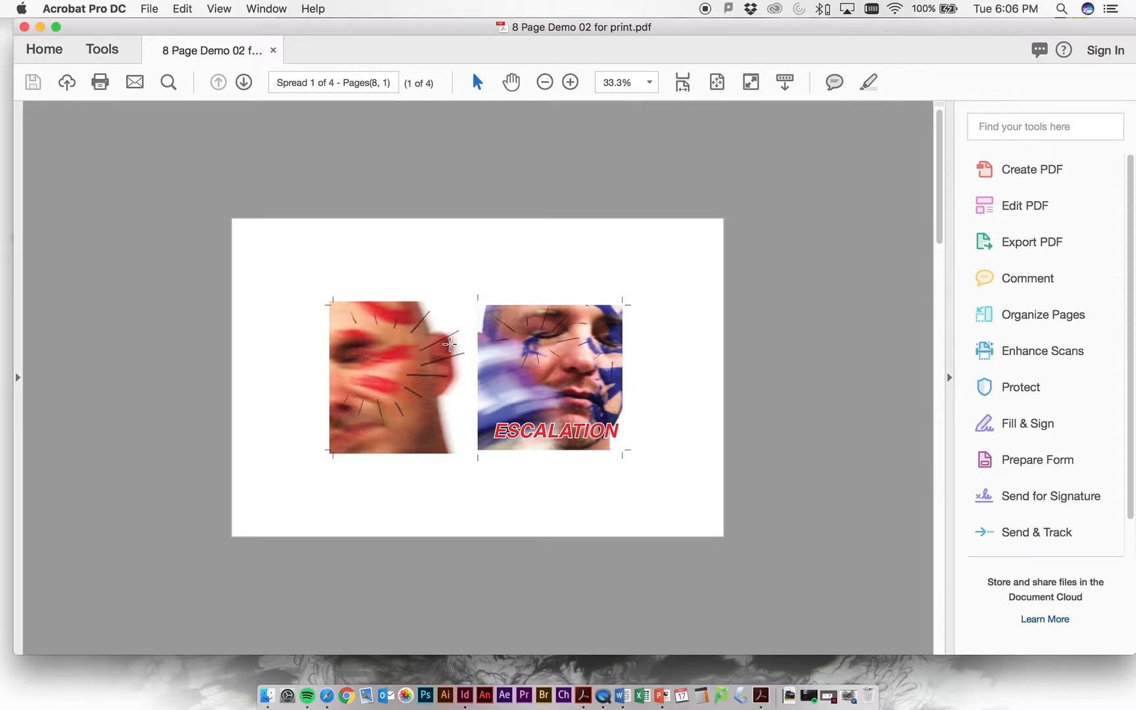
Compare the first two spreads of the PDF, which form the front and back of one sheet.
key("Right")
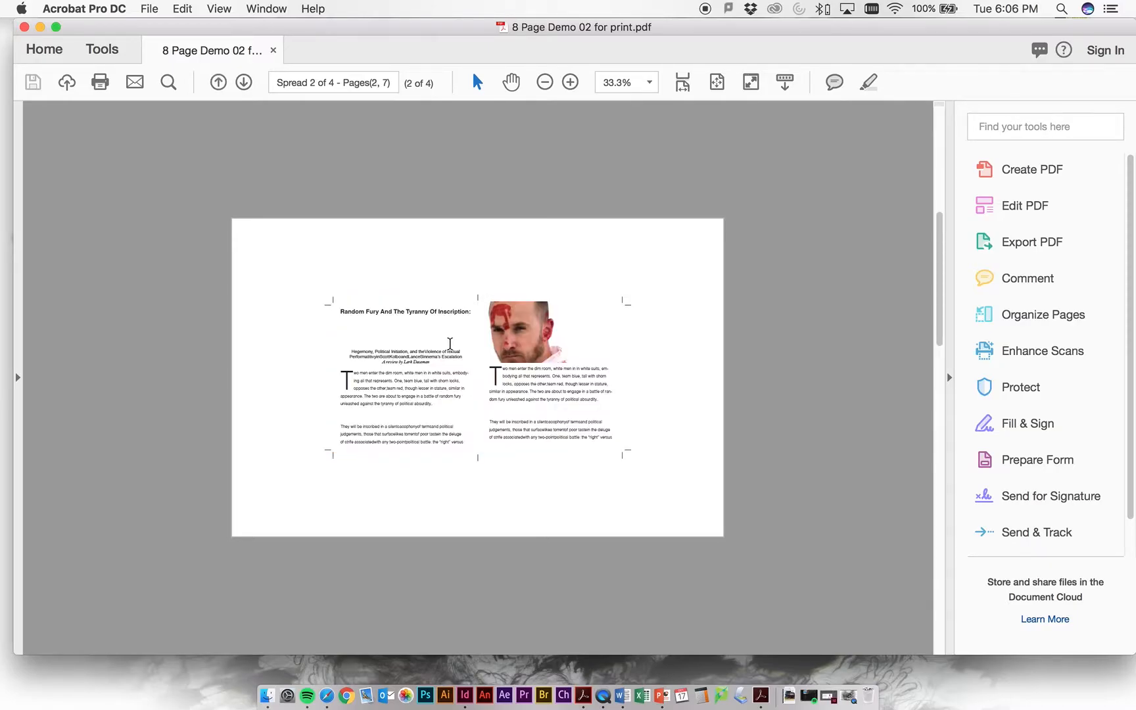
key("Left")
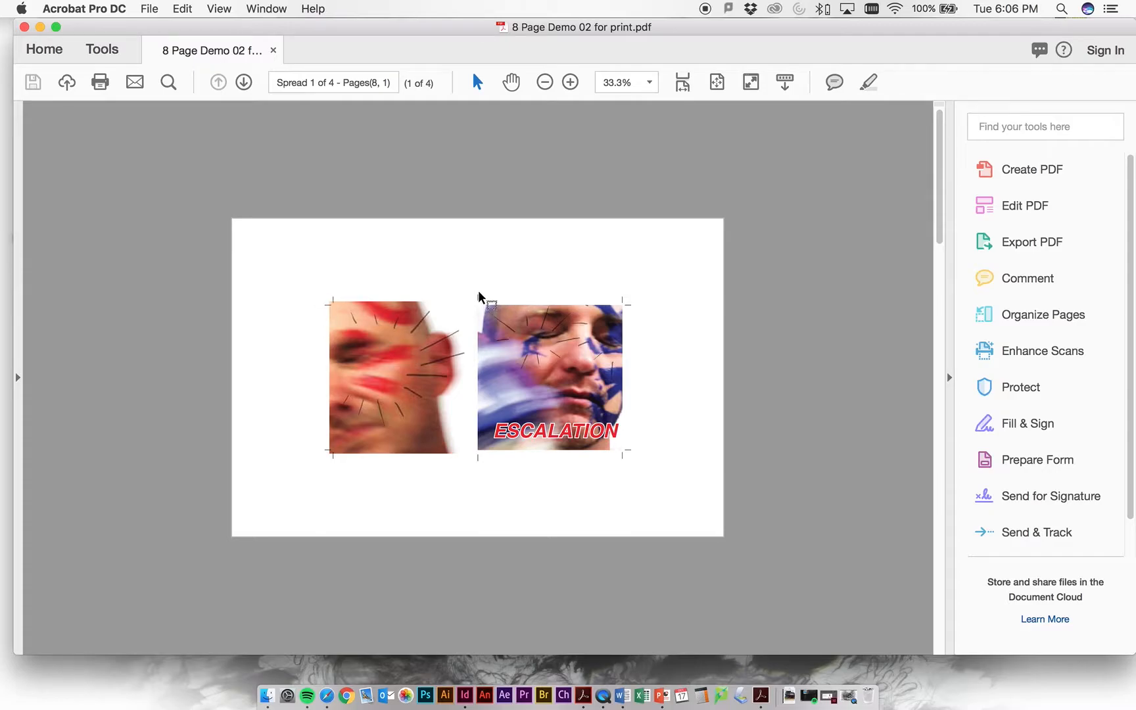